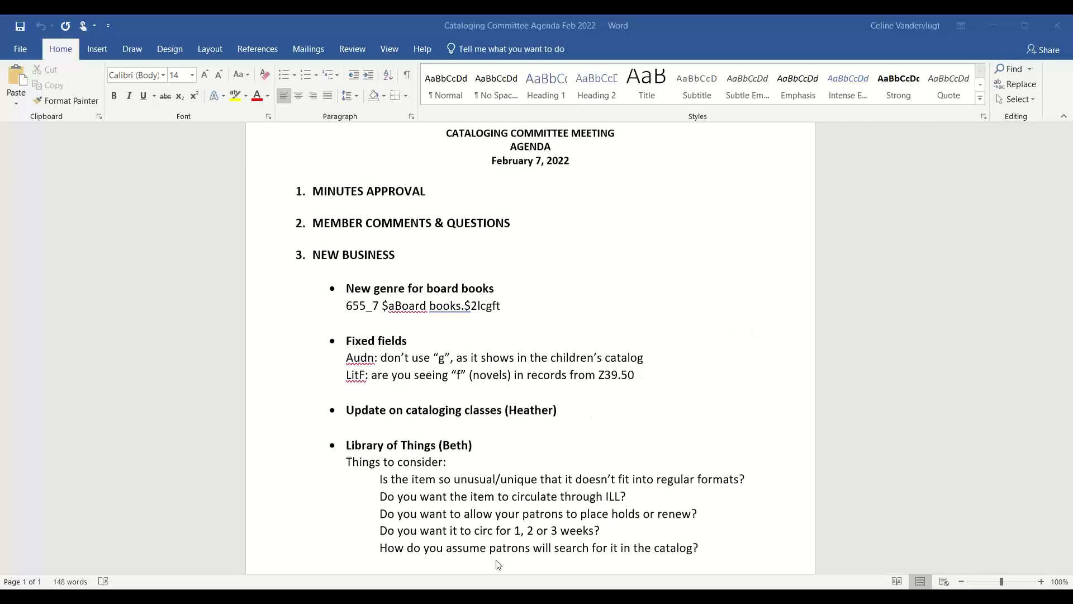
Switch to Chrome and read through the December 6, 2021 Cataloging Committee minutes as far as the Precat items section.
mouse_move(533, 596)
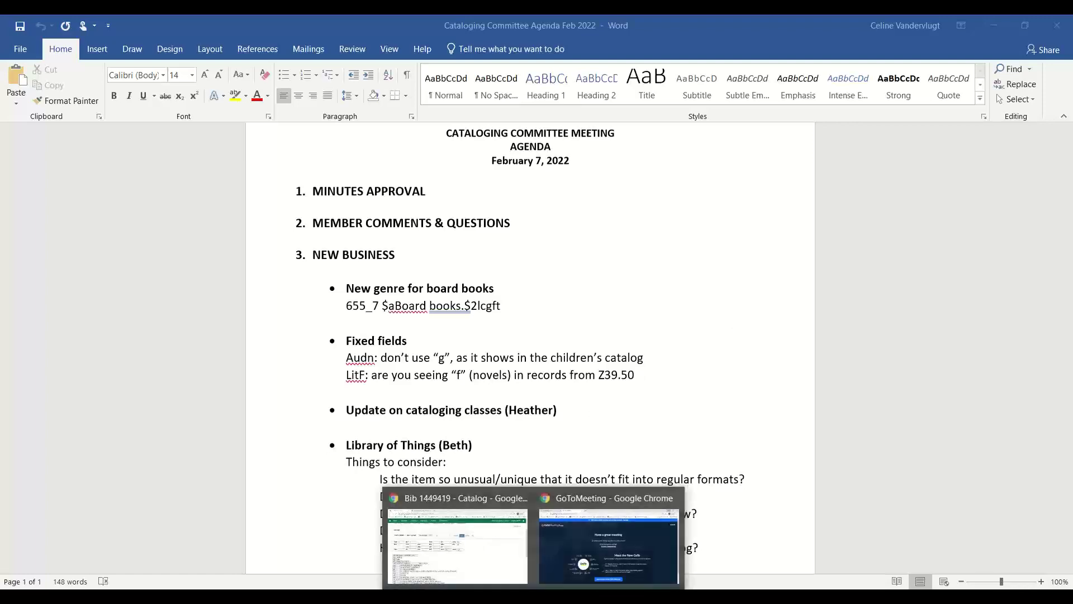
left_click(503, 571)
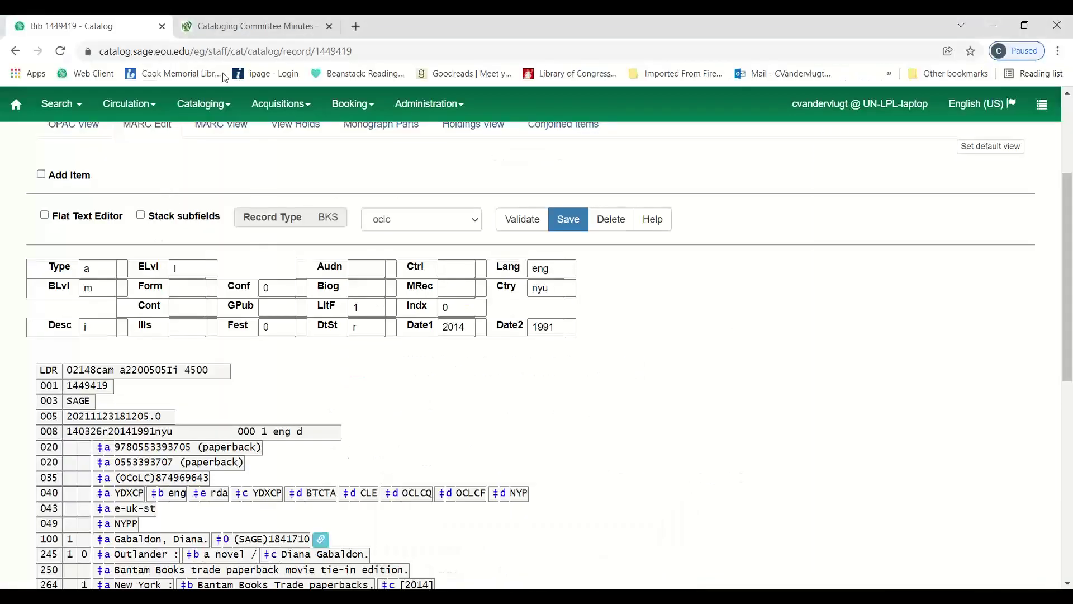
left_click(268, 23)
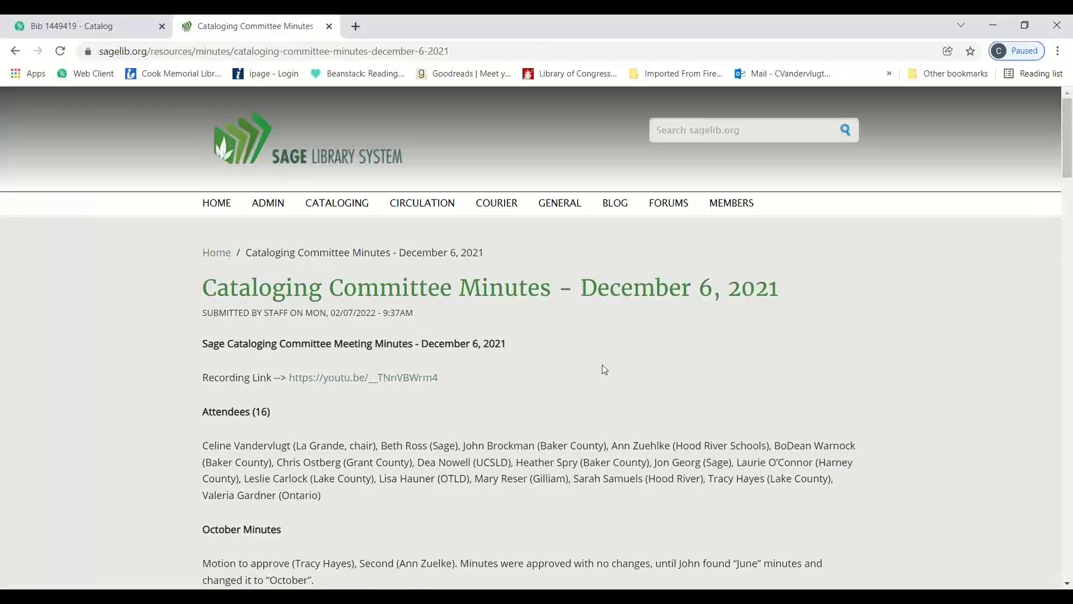
scroll(603, 369, "down", 2)
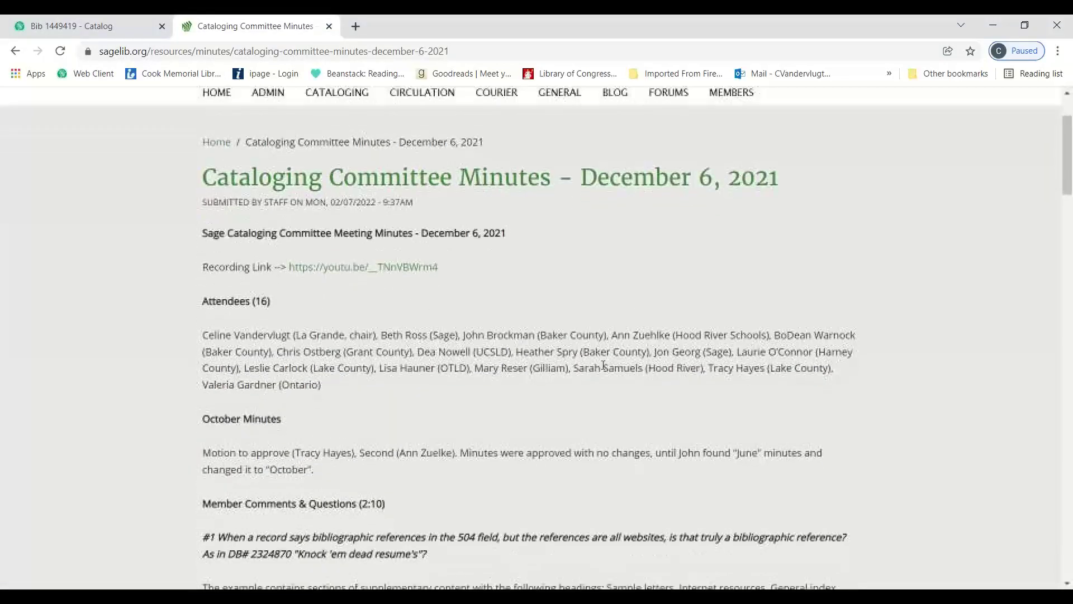
scroll(603, 364, "down", 4)
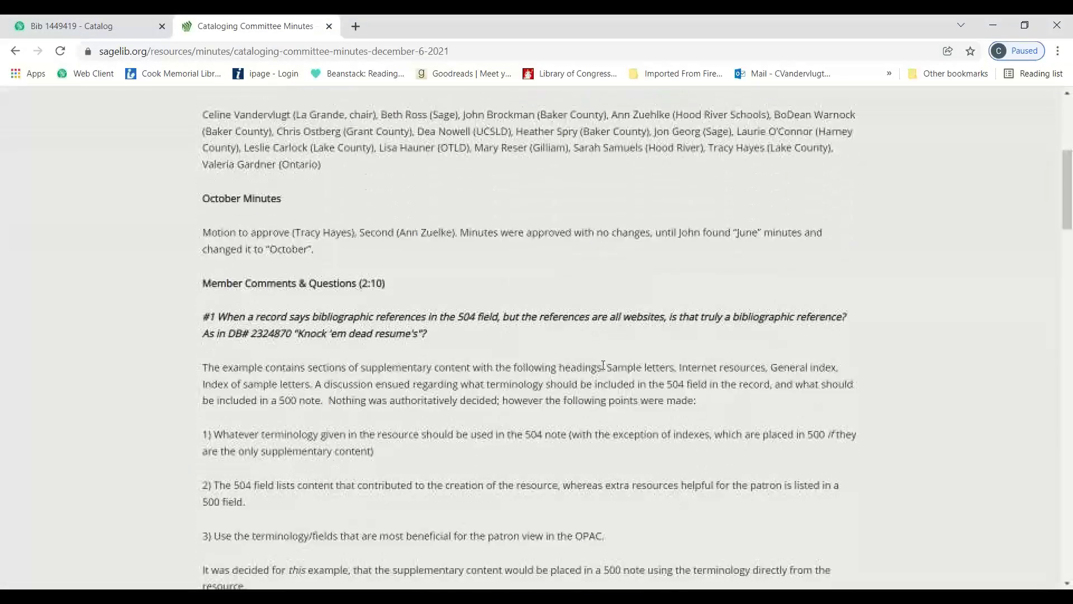
scroll(604, 364, "down", 2)
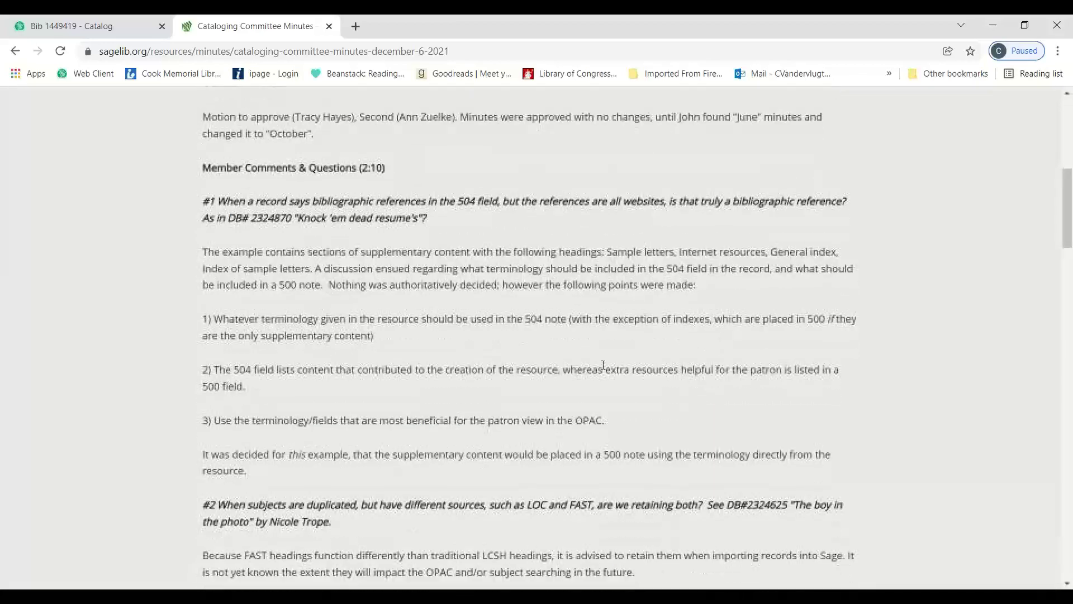
scroll(604, 364, "down", 4)
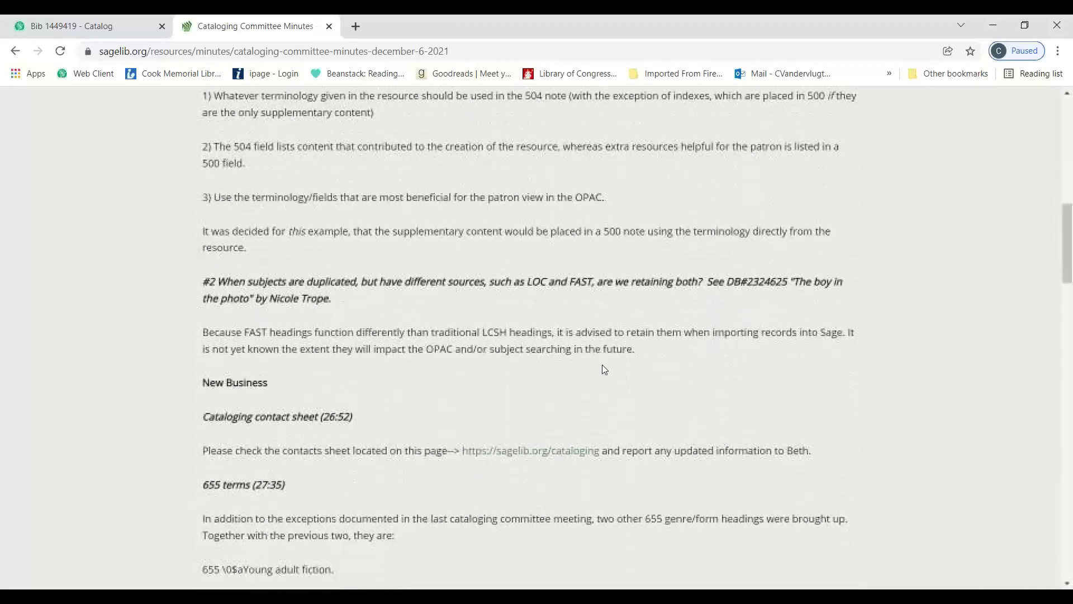
scroll(604, 369, "down", 4)
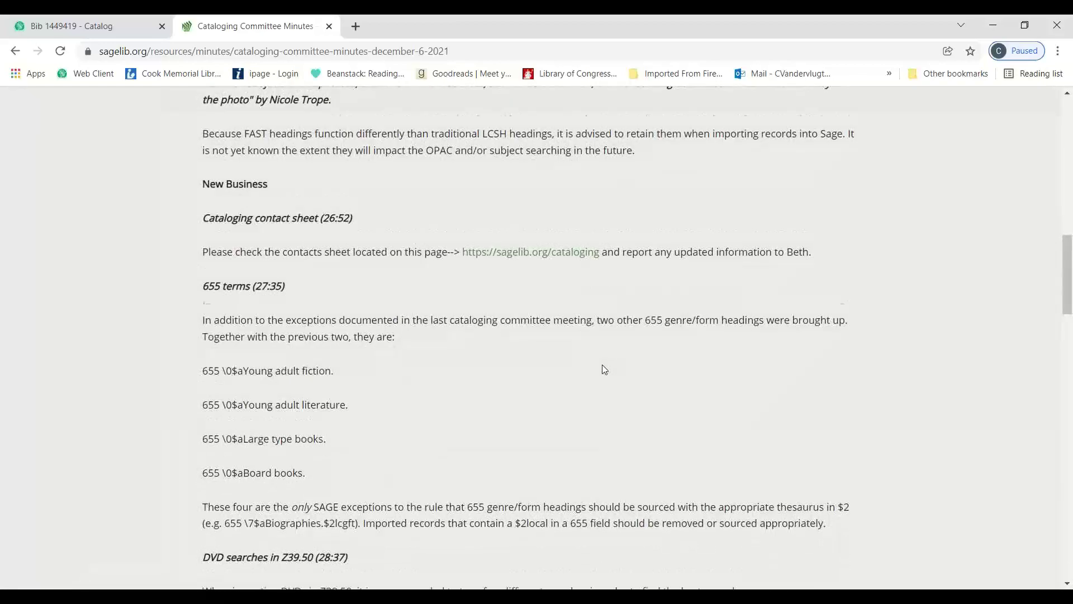
scroll(604, 370, "down", 4)
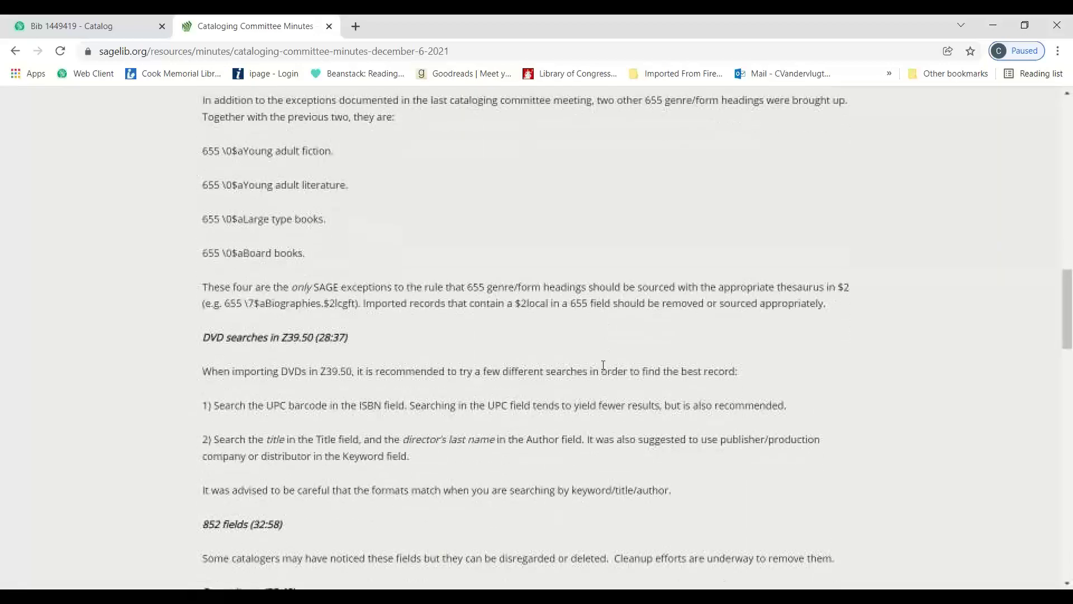
scroll(603, 364, "down", 3)
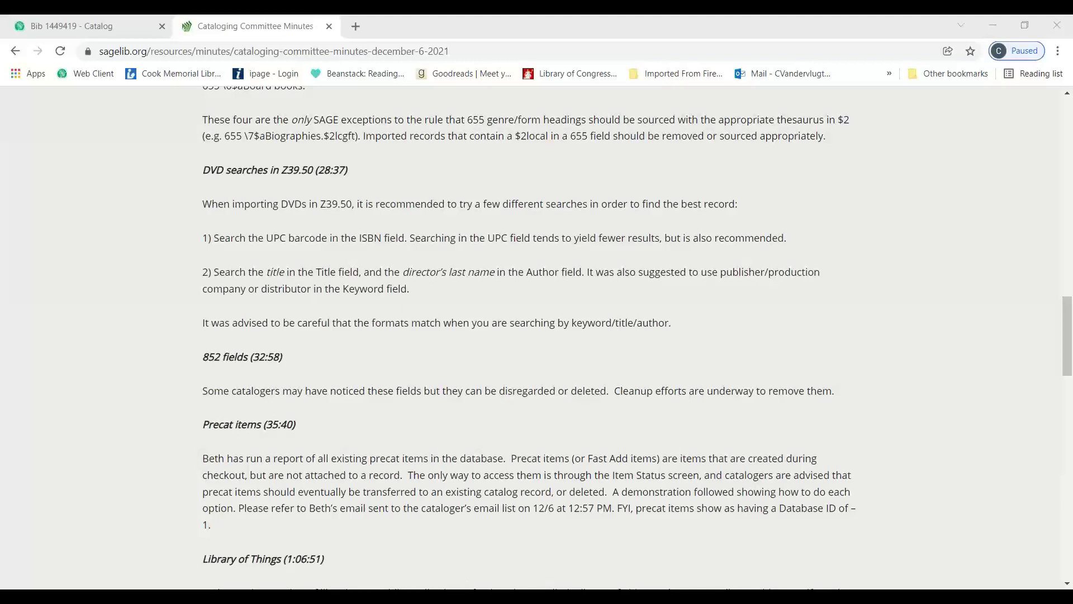
Switch to the Cataloging Committee Agenda Feb 2022 document in Word to review the agenda items.
mouse_move(568, 597)
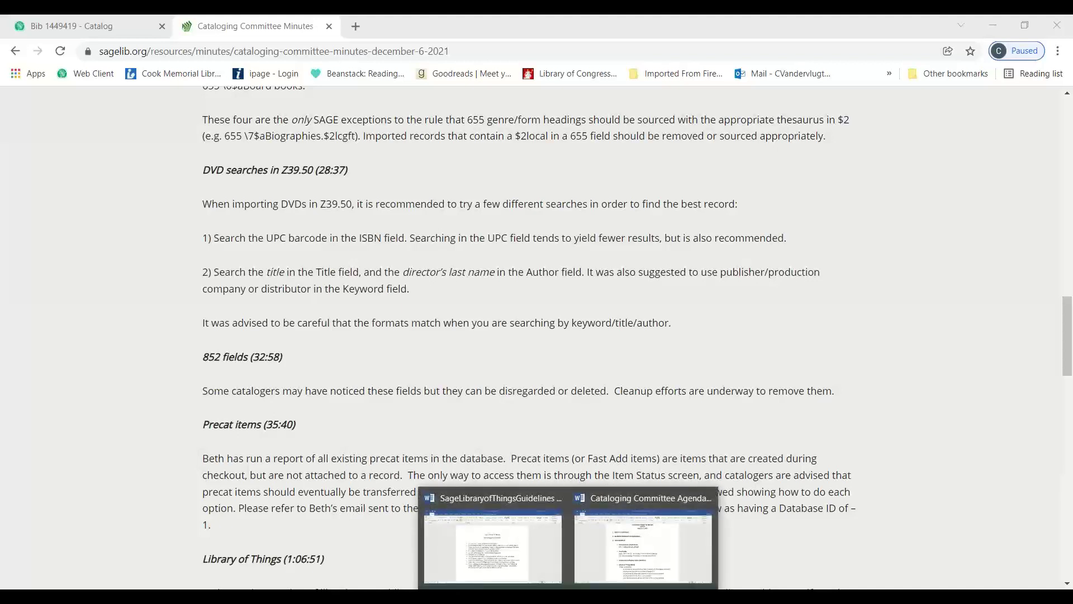
mouse_move(595, 559)
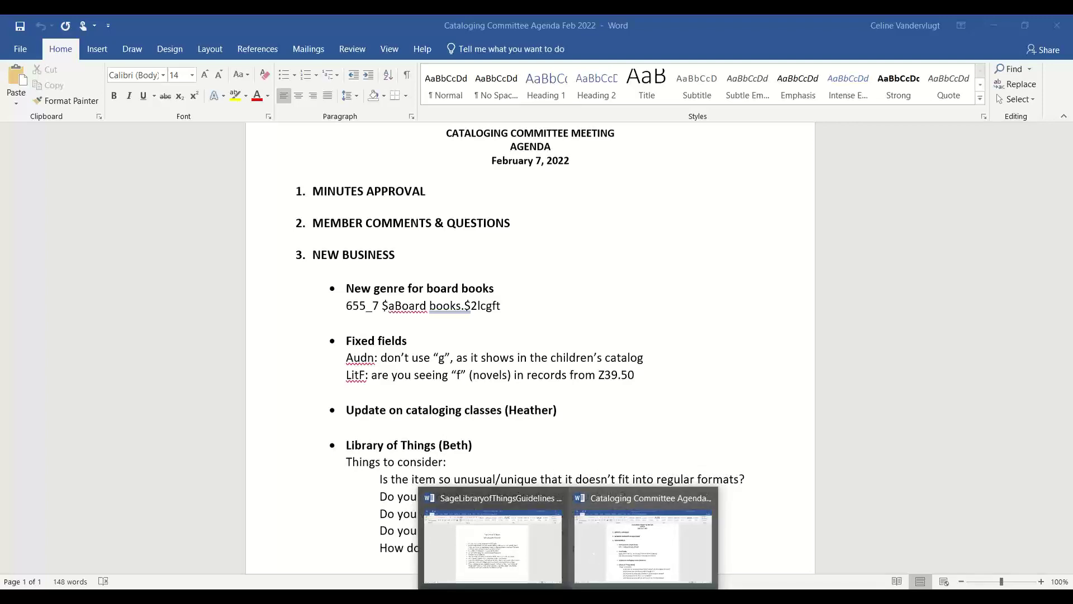
left_click(534, 595)
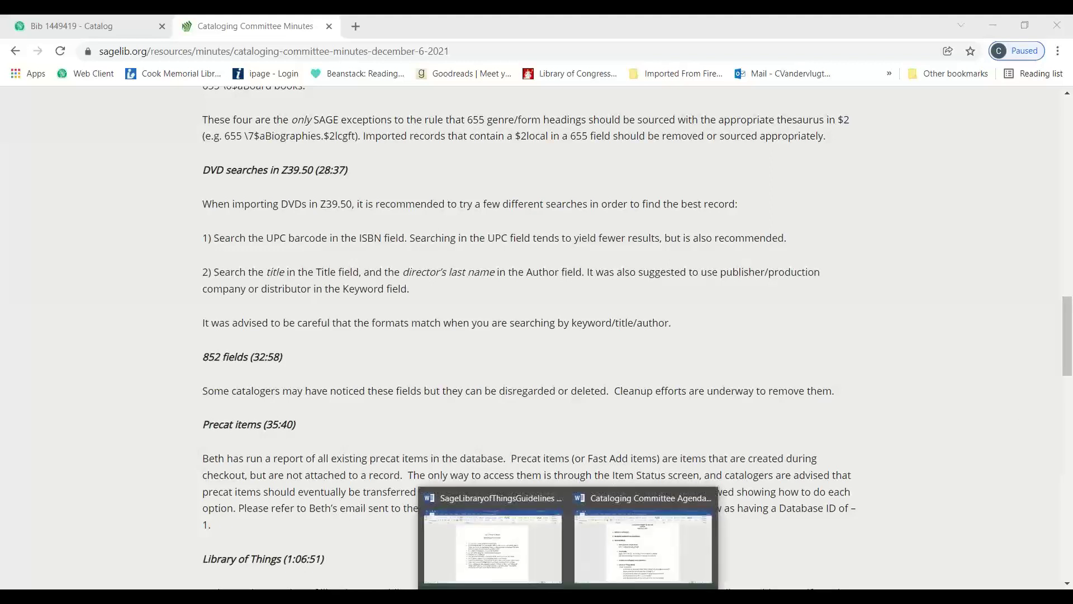
left_click(585, 564)
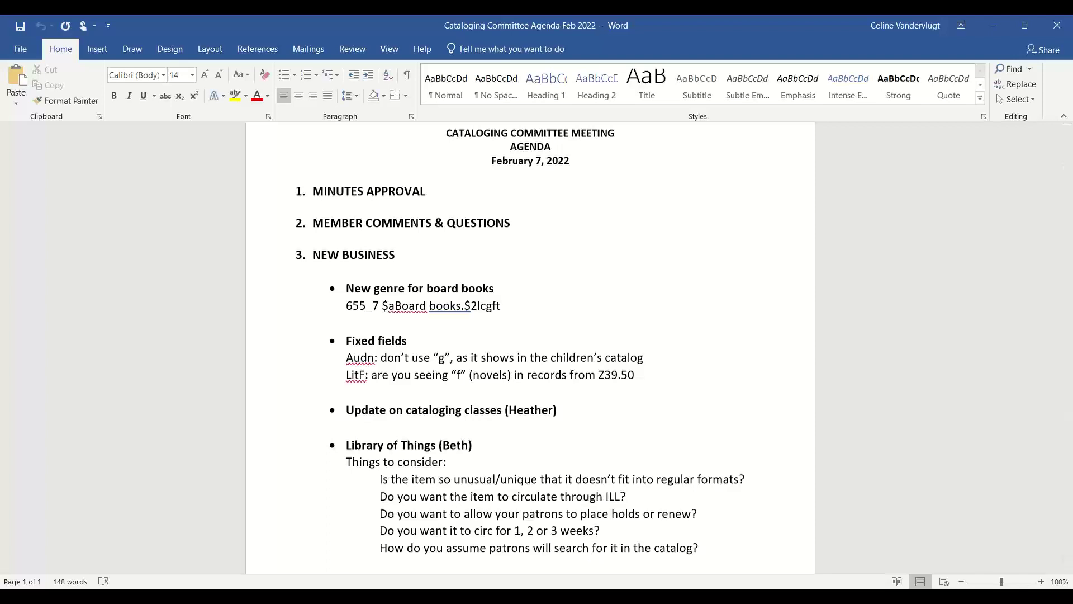
Switch to the Outlander bib record in Chrome and examine the allowed codes for its Audn and LitF fixed fields.
left_click(533, 597)
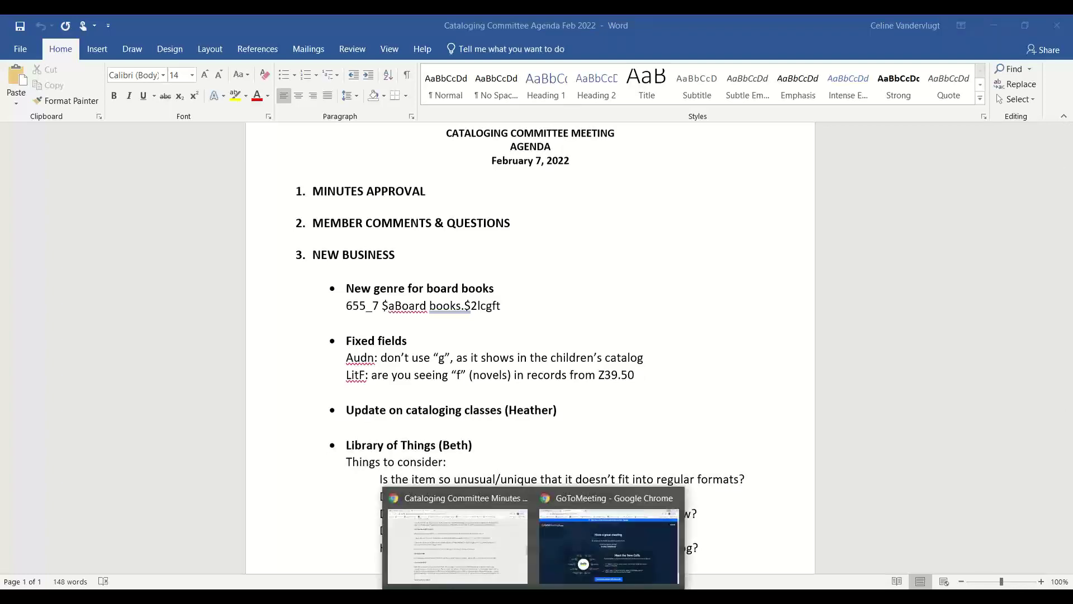
left_click(509, 565)
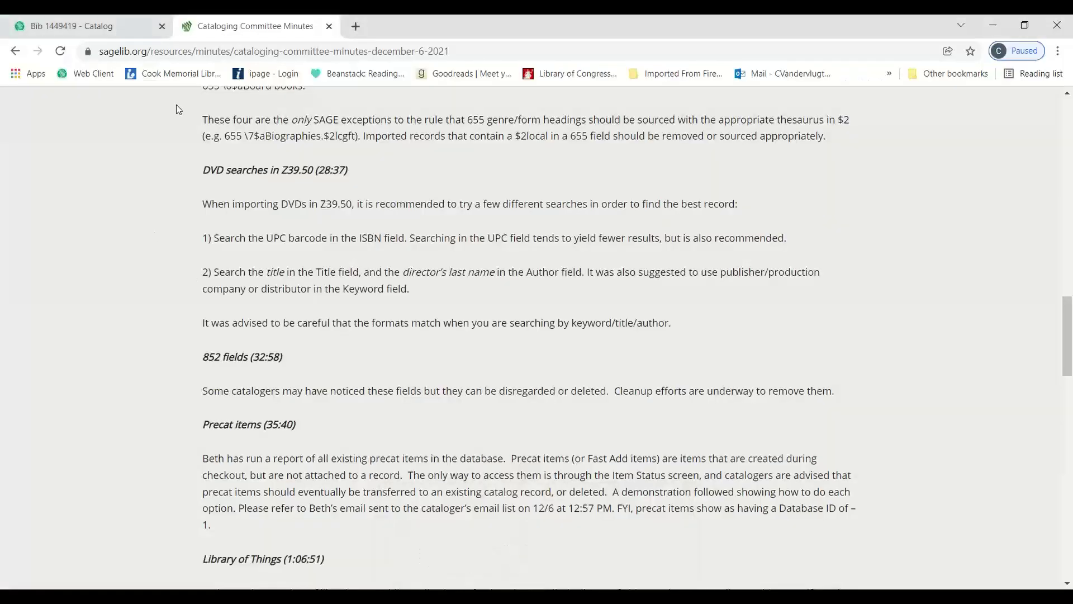
left_click(133, 27)
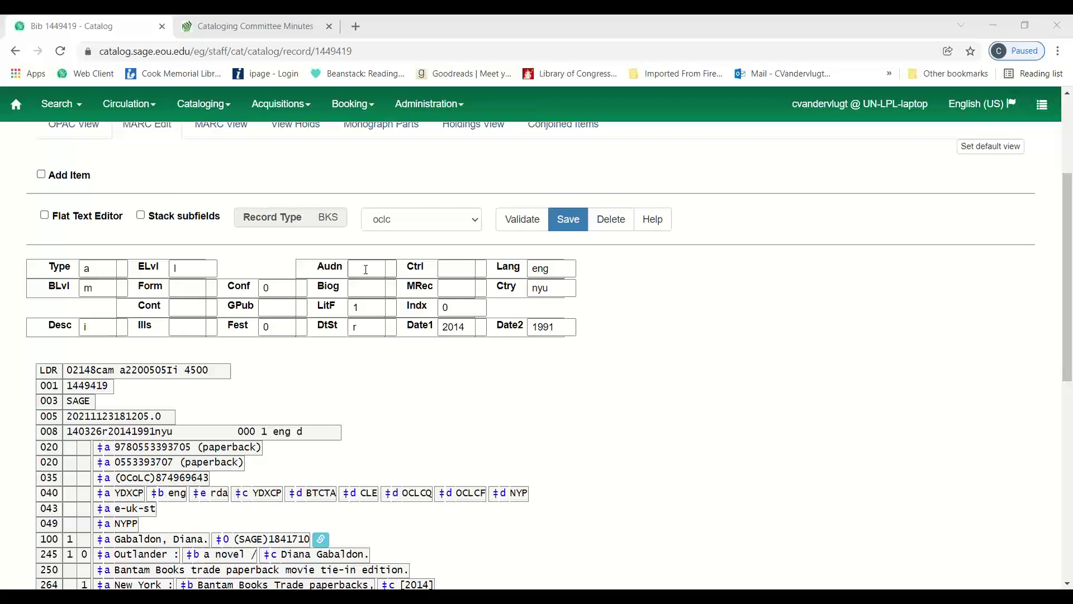
left_click(366, 270)
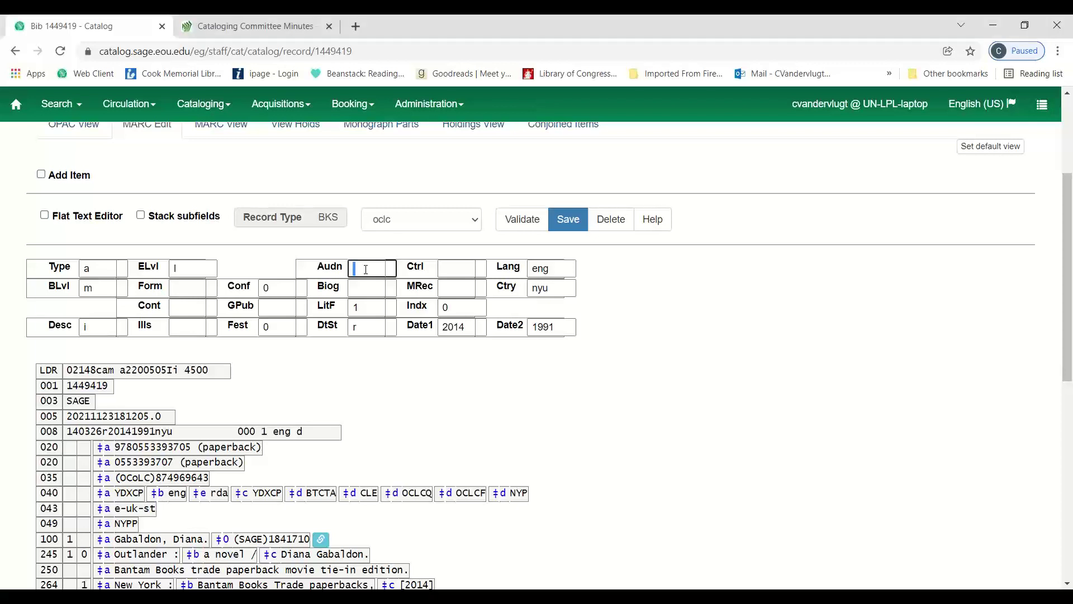
left_click(365, 269)
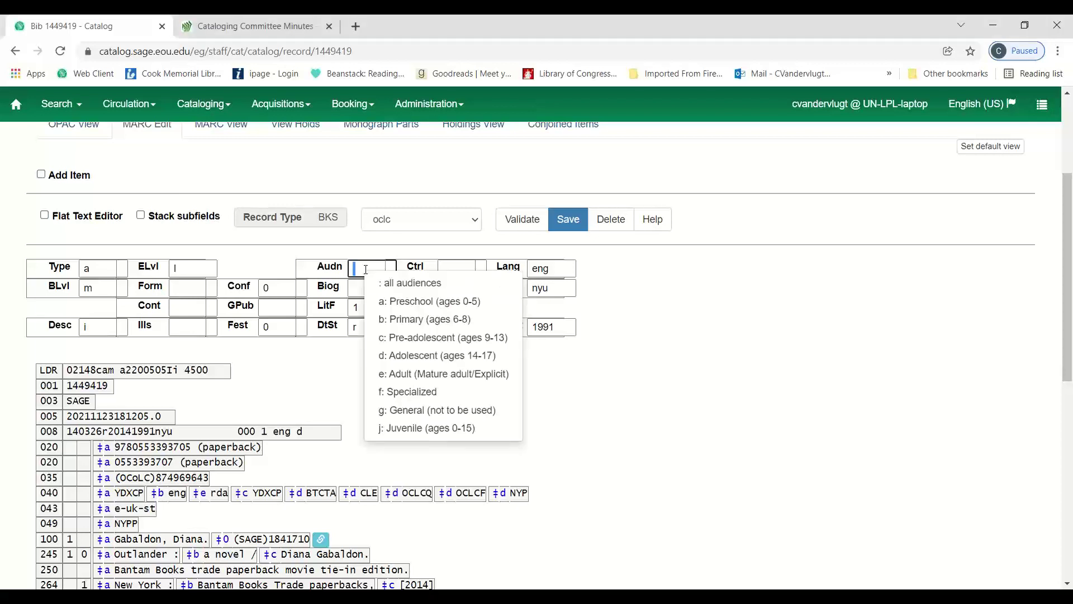
left_click(309, 379)
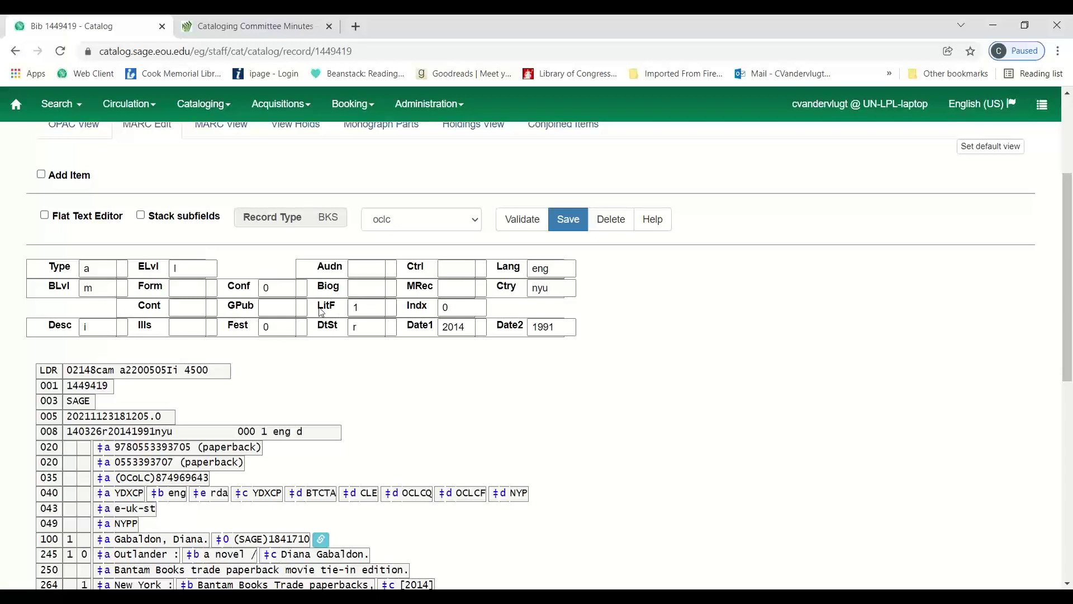
left_click(379, 308)
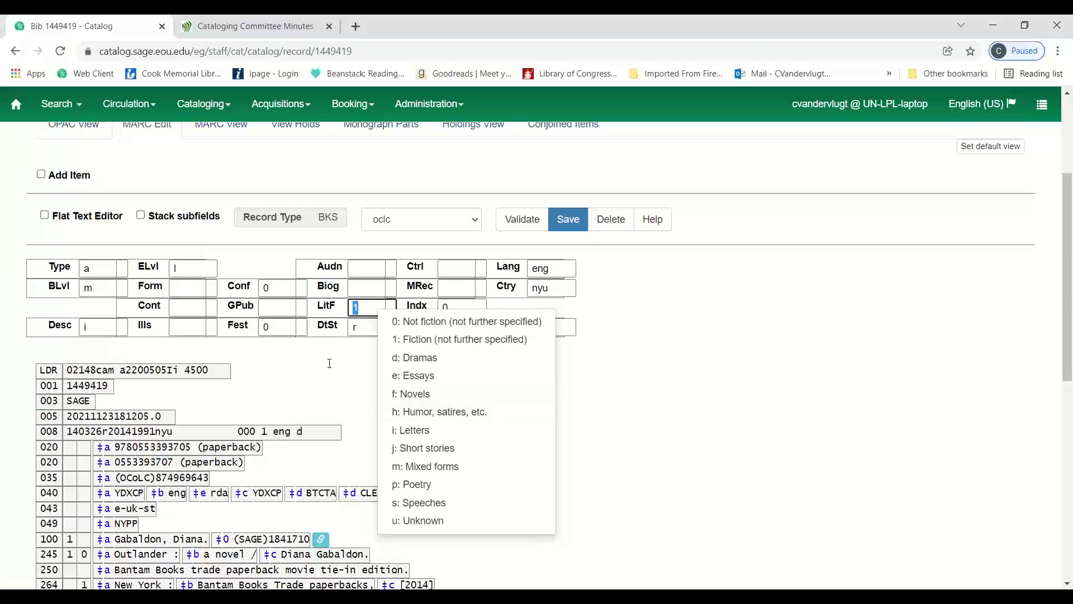
In the catalog's advanced search, select the Dramas and Fiction literary forms and view the Search Library choices.
left_click(77, 116)
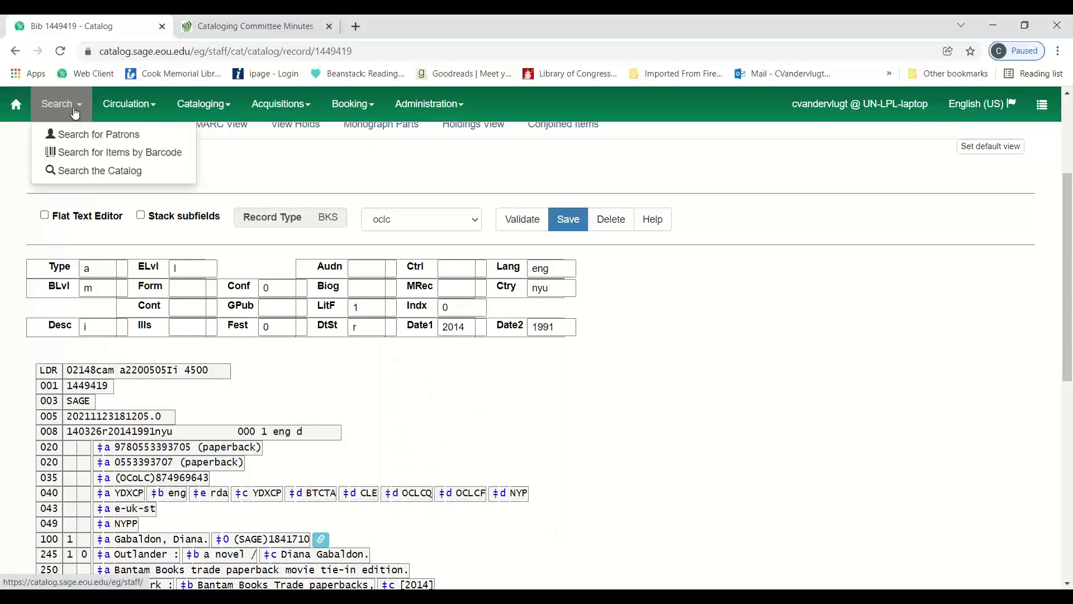
left_click(87, 173)
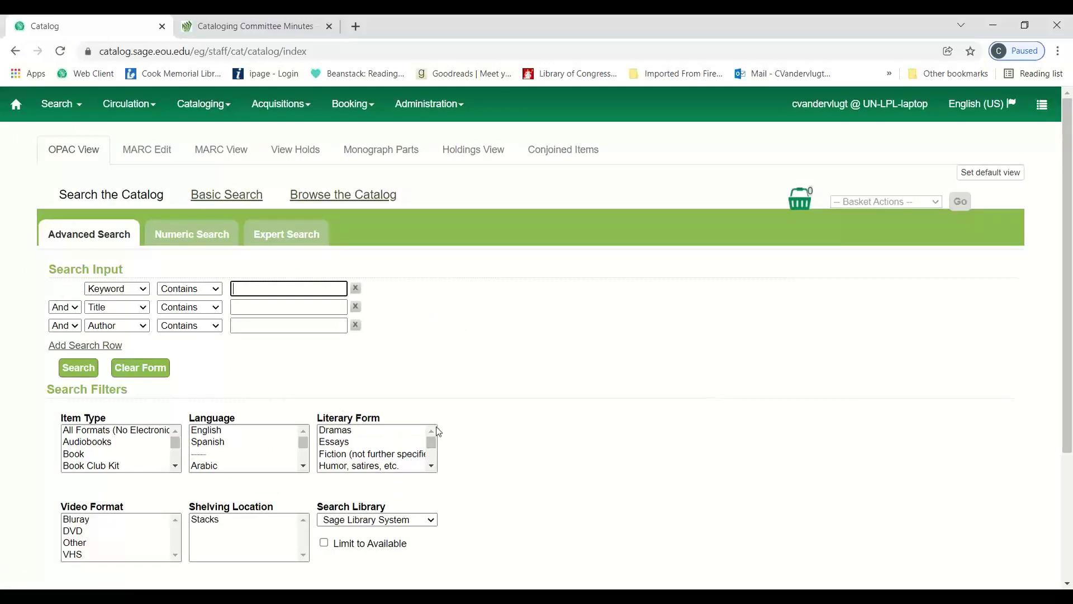
left_click(406, 459)
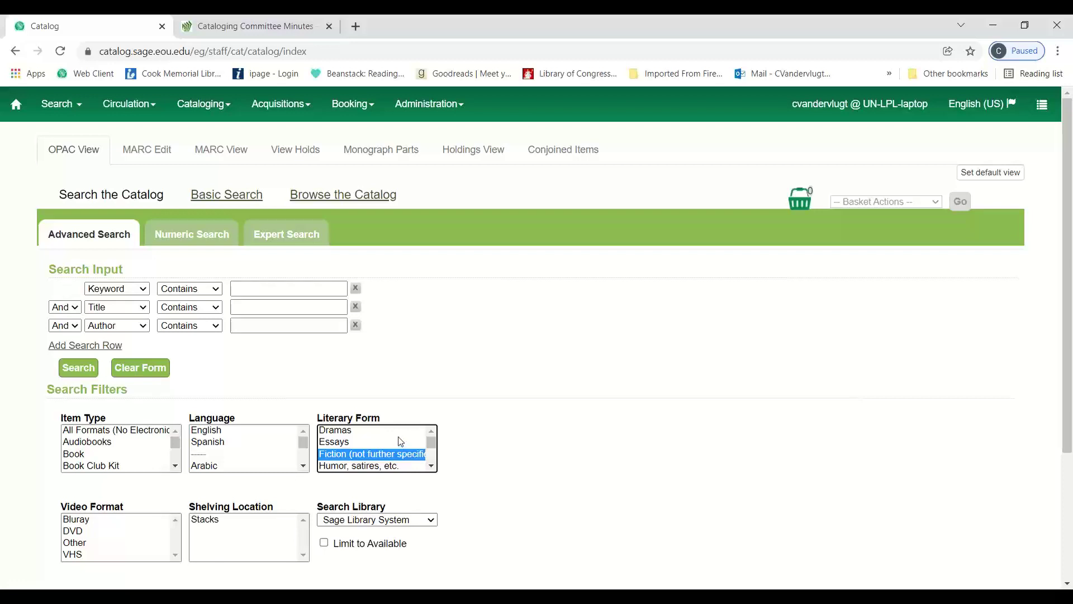
left_click(404, 432, "ctrl")
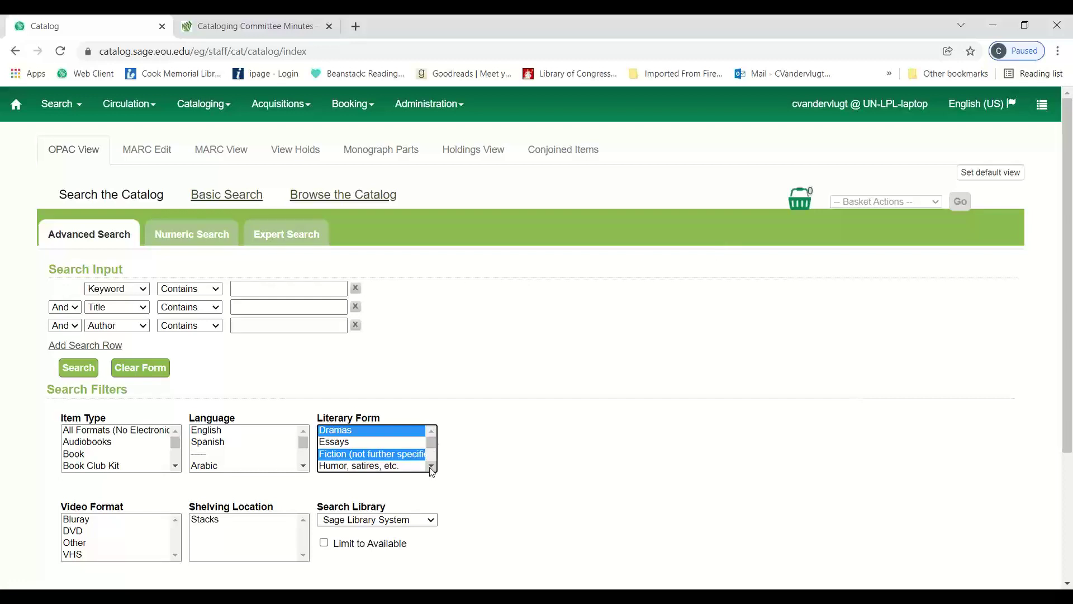
scroll(431, 472, "down", 4)
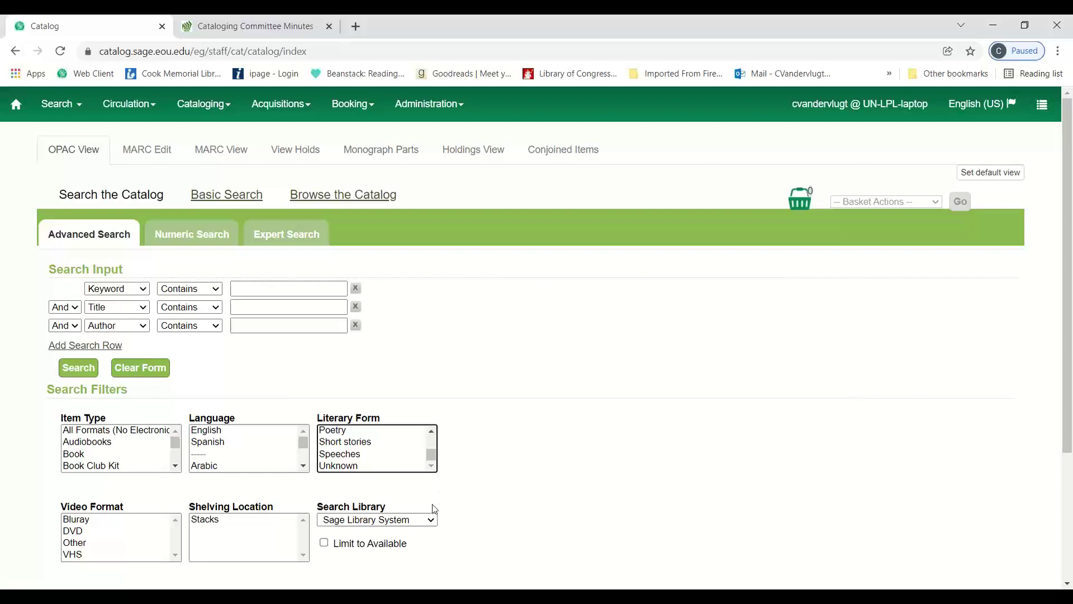
left_click(433, 522)
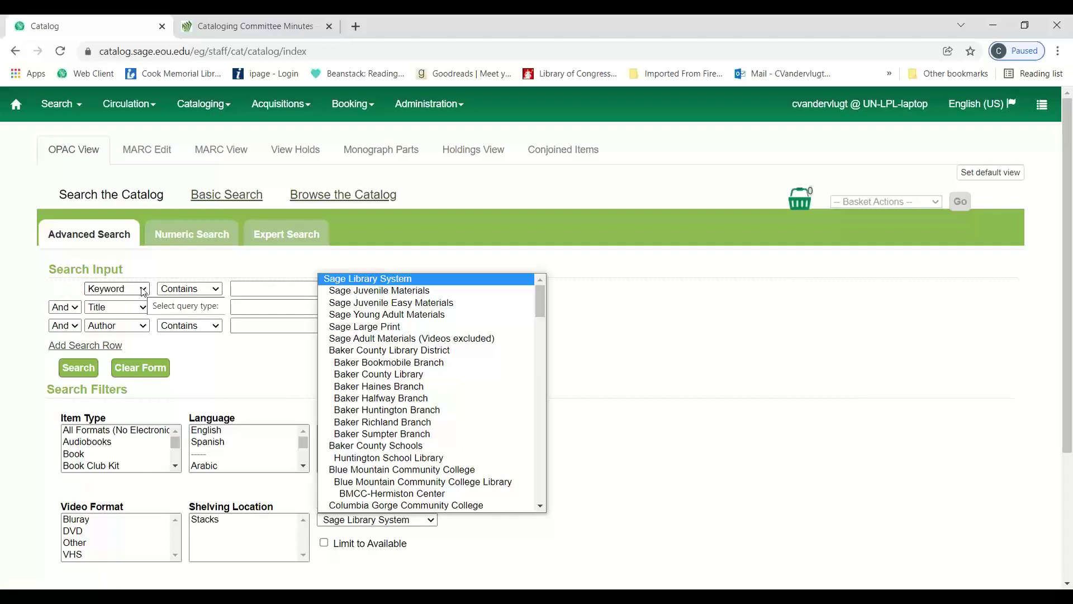
left_click(540, 260)
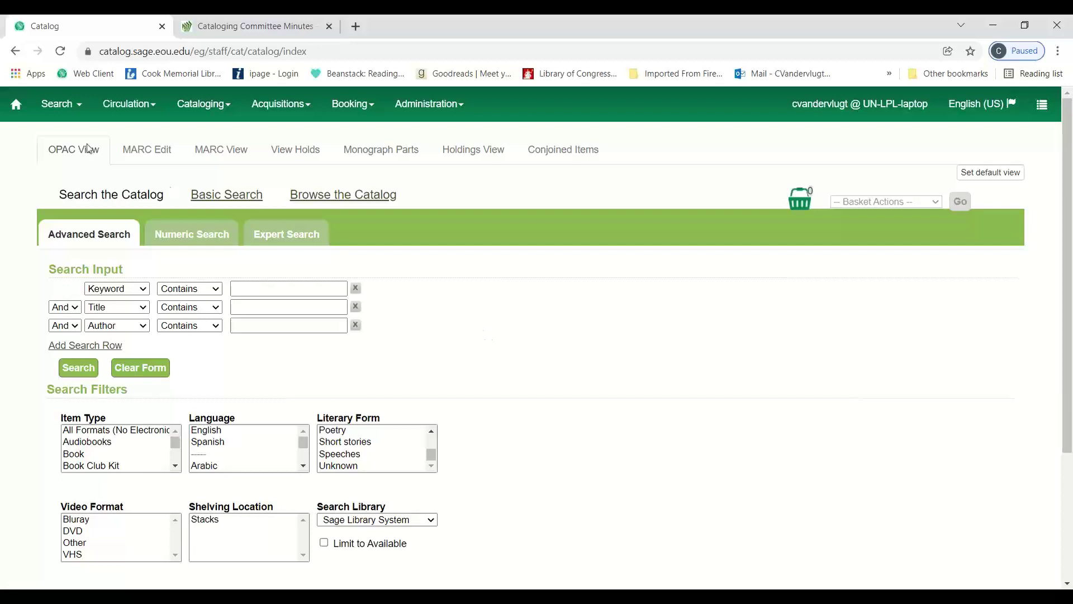
Return to the Outlander record's MARC editor and display the full list of Audn audience codes.
left_click(16, 50)
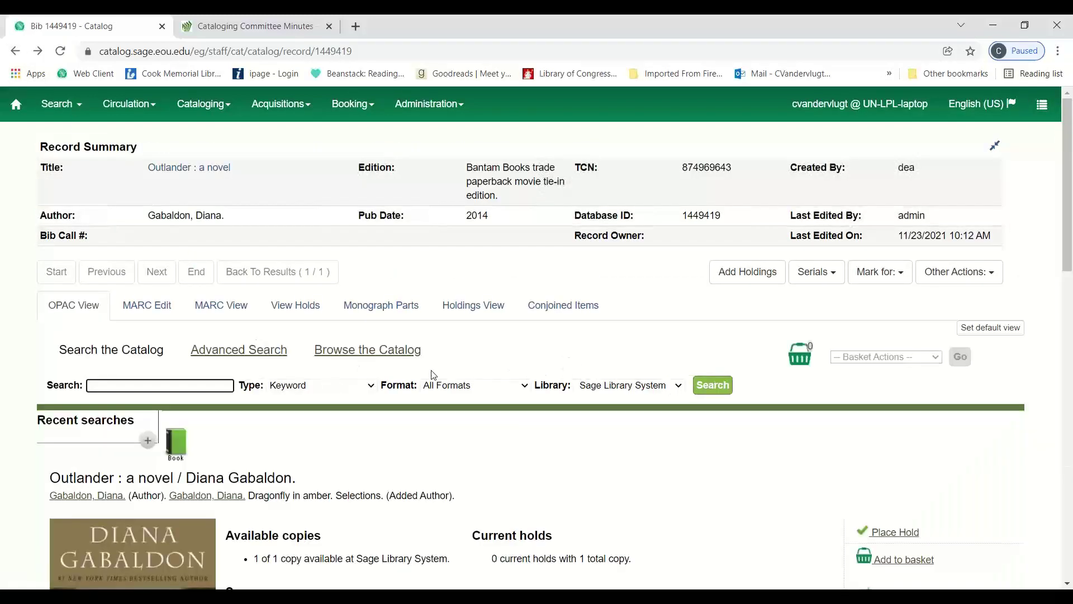
left_click(167, 315)
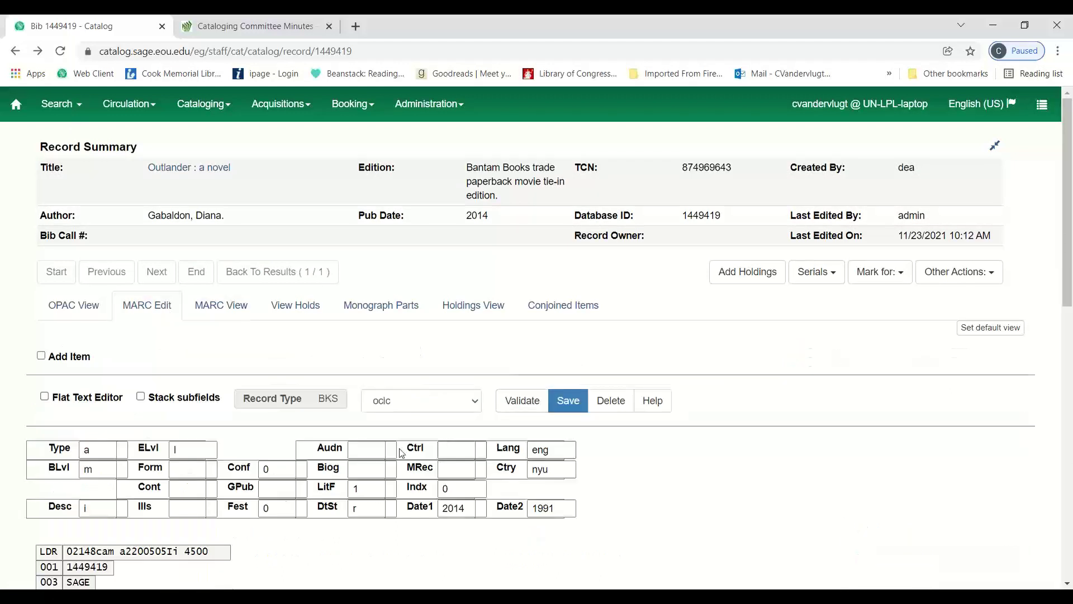
left_click(373, 447)
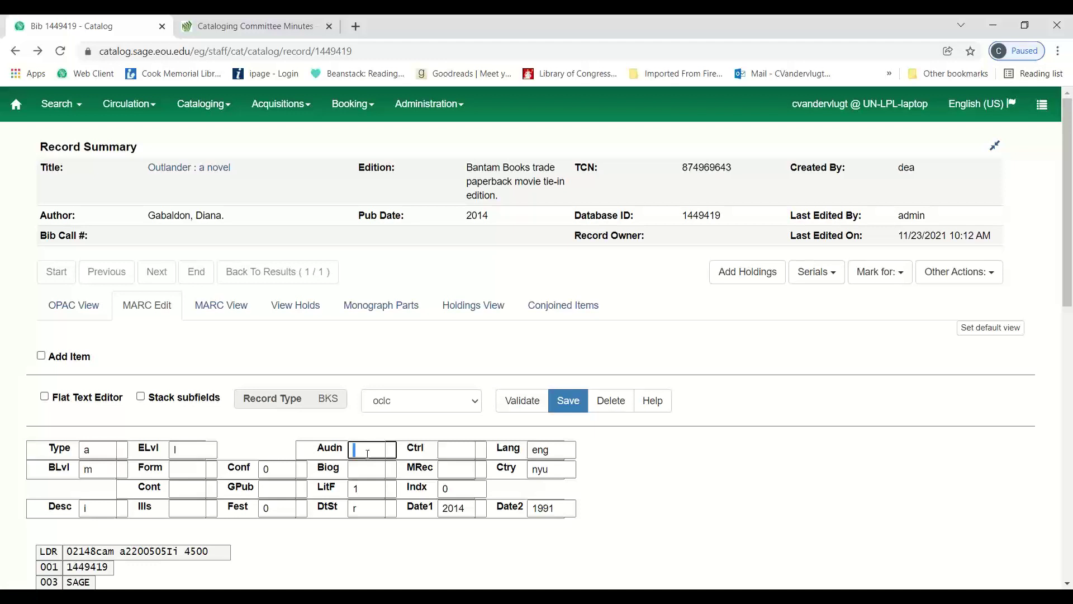
left_click(359, 451)
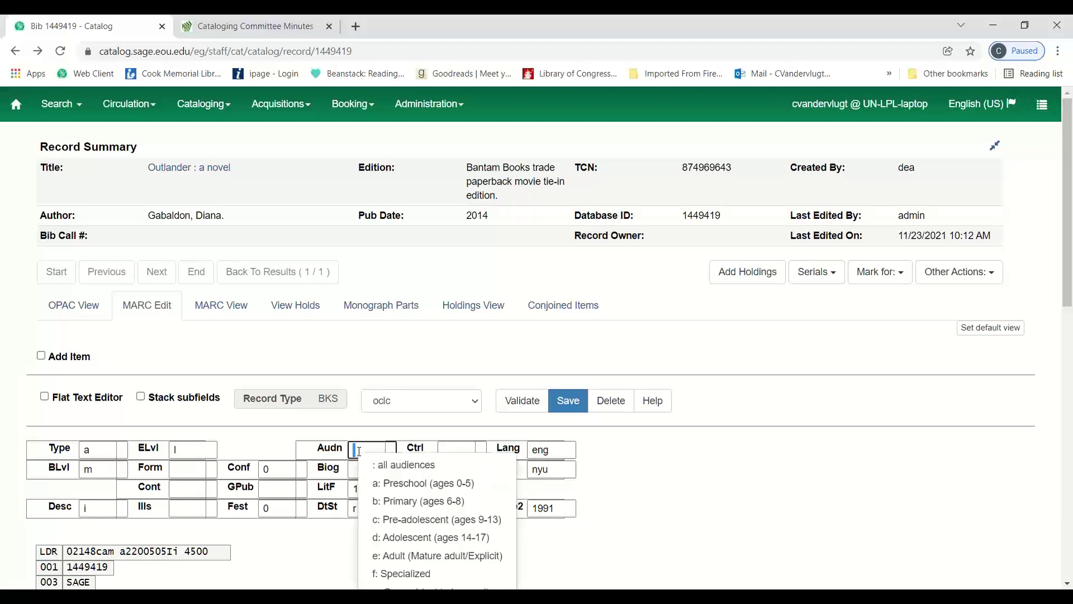
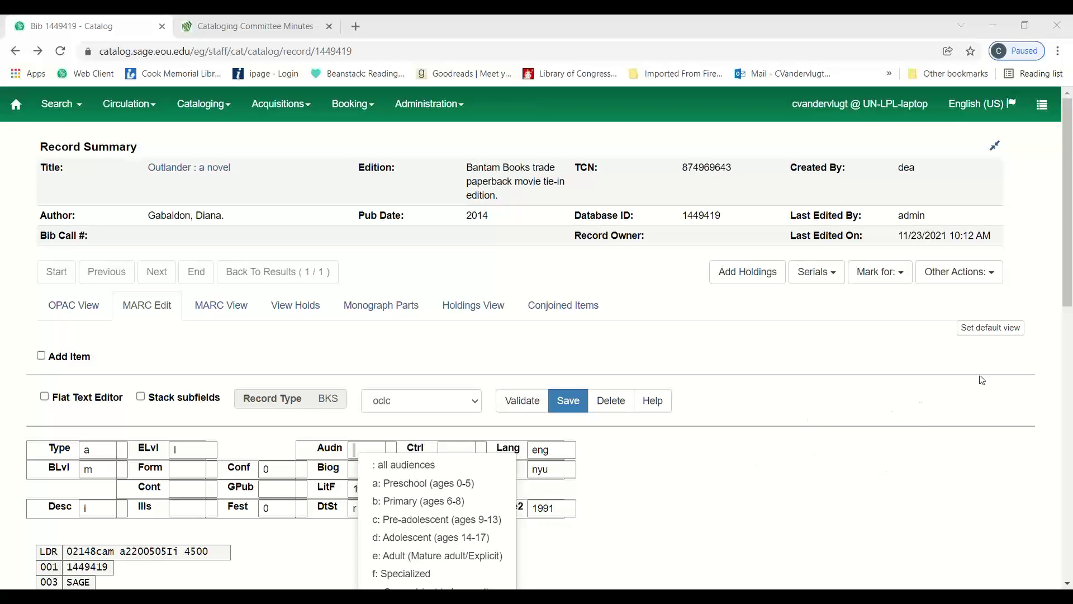
left_click_drag(1068, 297, 1070, 342)
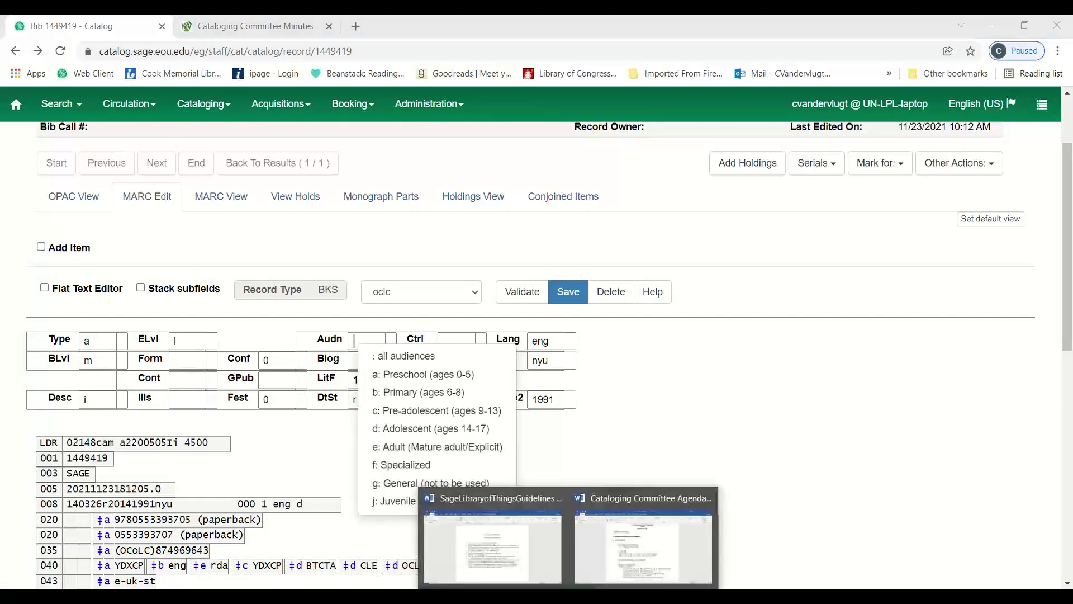
Switch back to the February 2022 Cataloging Committee agenda in Word.
left_click(632, 543)
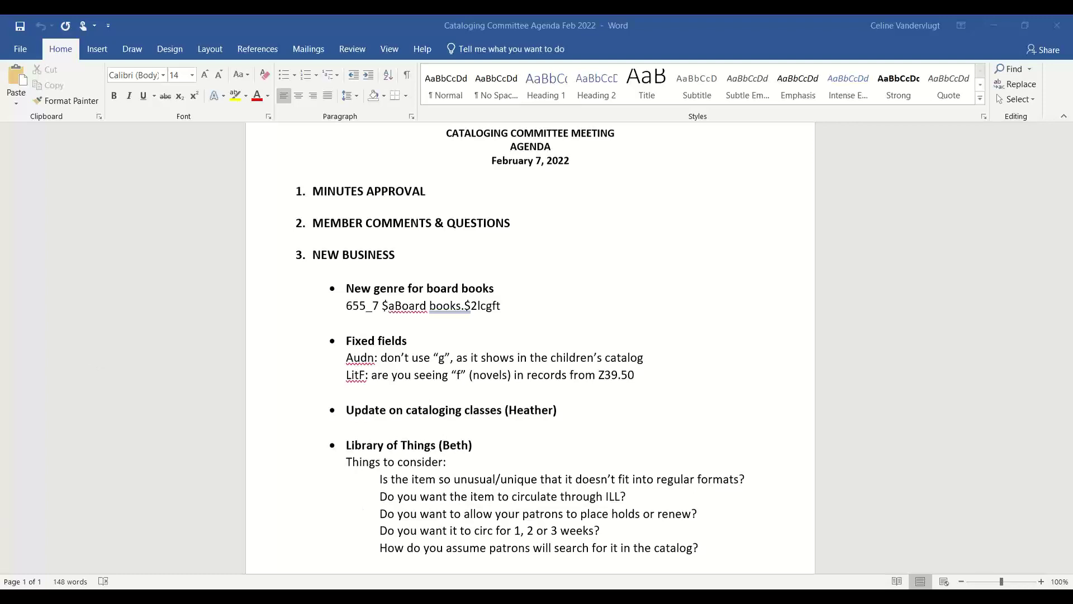
Switch to the SageLibraryofThingsGuidelines document in Word and review its recommended practices.
left_click(535, 552)
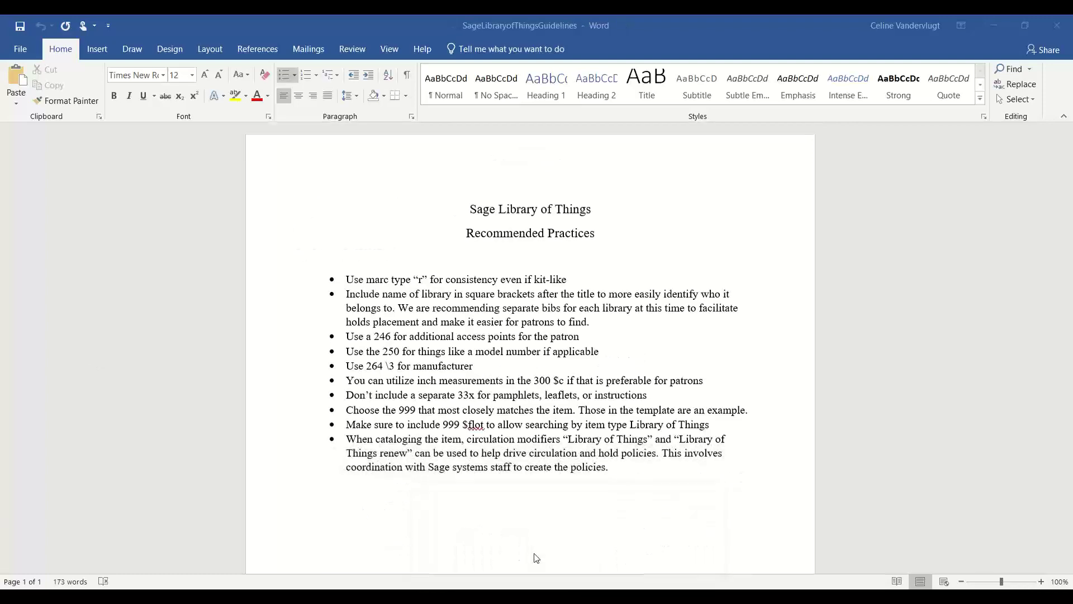
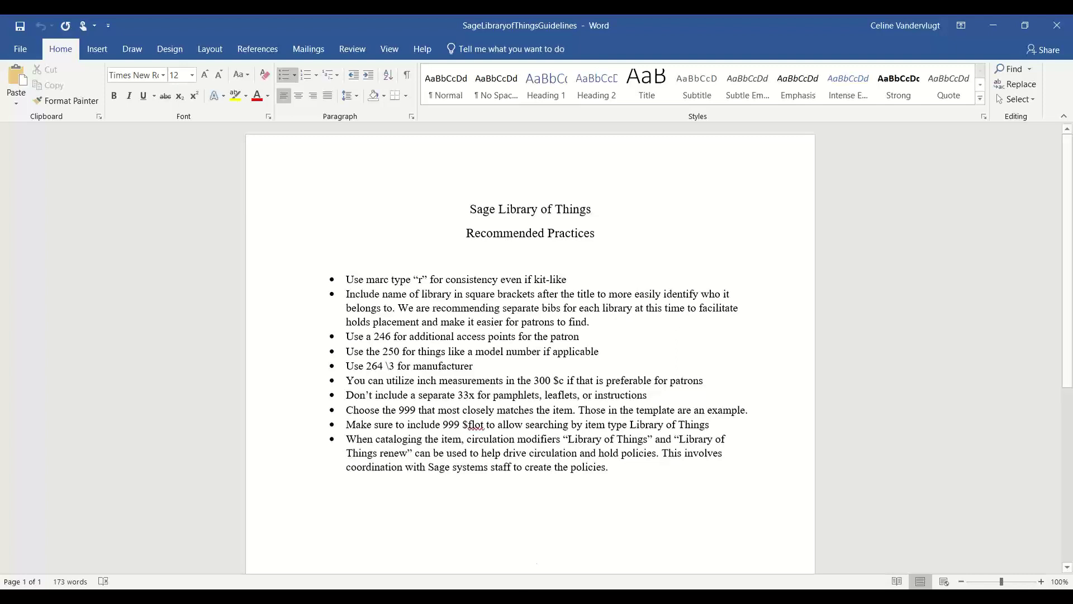
Switch to the catalog in Chrome and create a new MARC record from the Library of Things template.
mouse_move(534, 596)
left_click(511, 571)
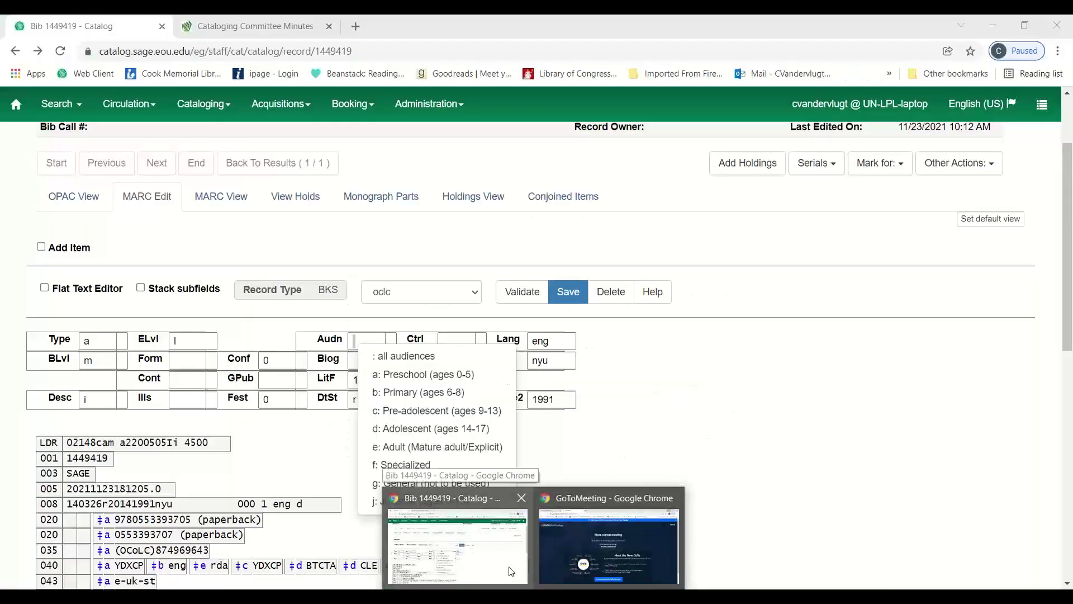
left_click(203, 104)
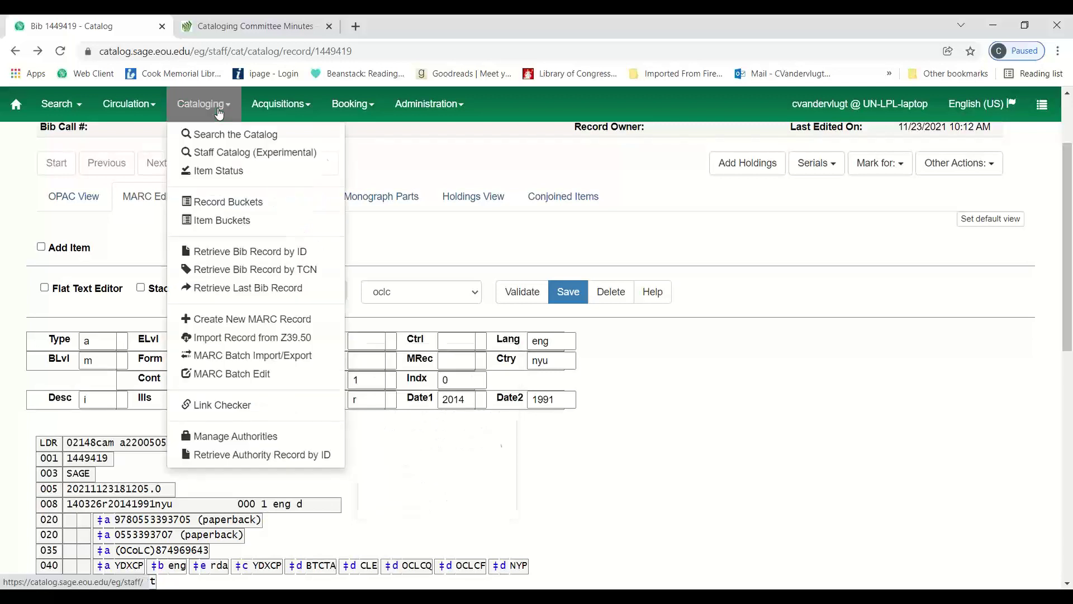
left_click(236, 320)
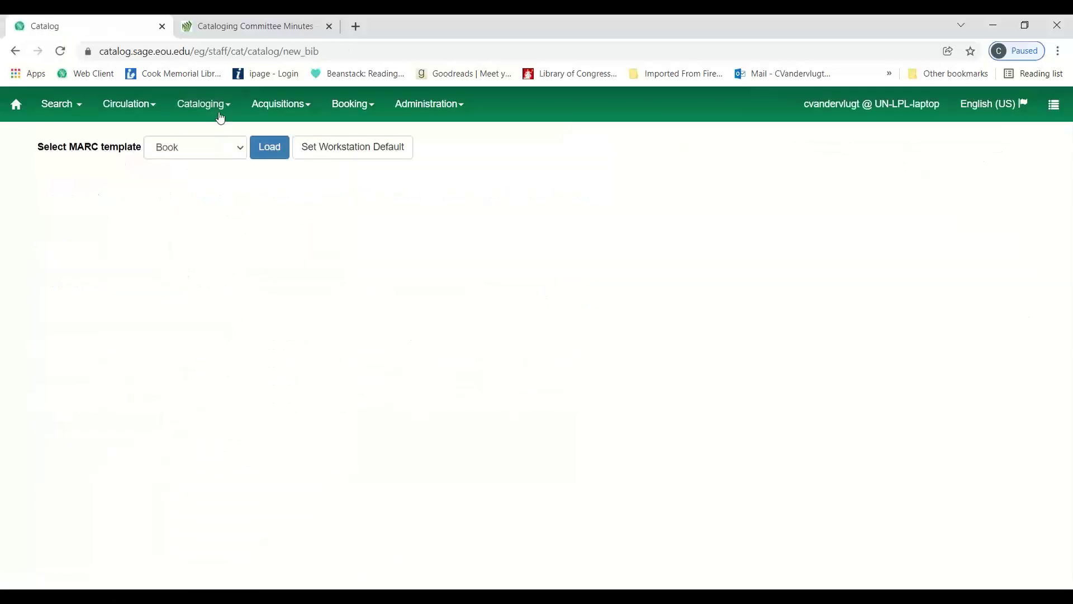
left_click(237, 151)
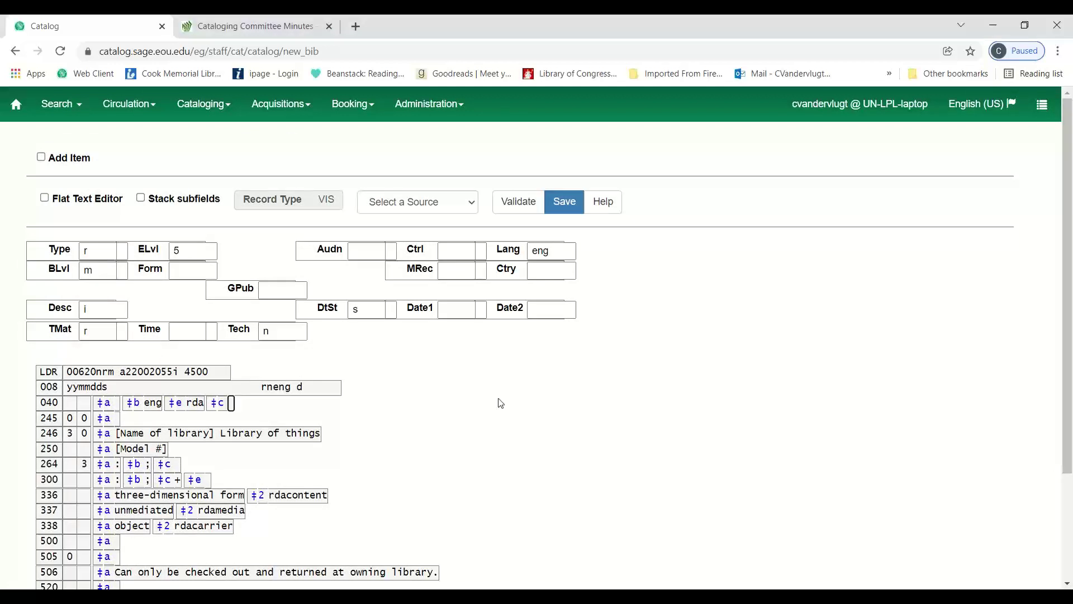
Examine the Library of Things template's MARC fields from 040 down to 999.
key("Down")
key("Down")
key("Down")
key("Down")
key("Down")
key("Down")
key("Down")
key("Down")
key("Down")
key("Down")
key("Down")
key("Down")
key("Down")
key("Down")
key("Down")
key("Down")
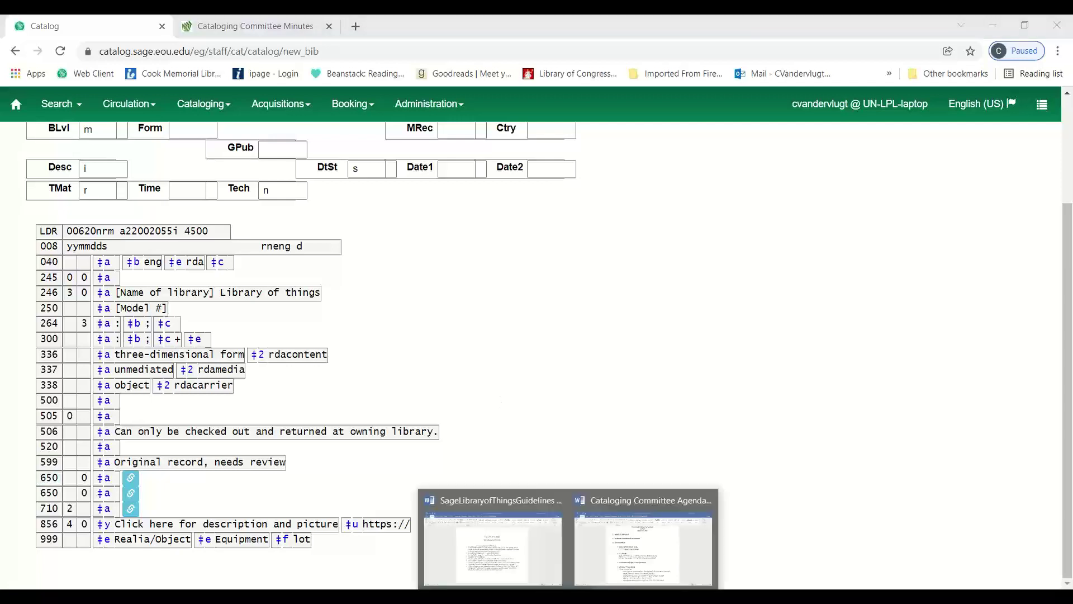
Switch to the February 2022 agenda in Word and view the remaining New Business items, including the angular catalog demo.
left_click(595, 545)
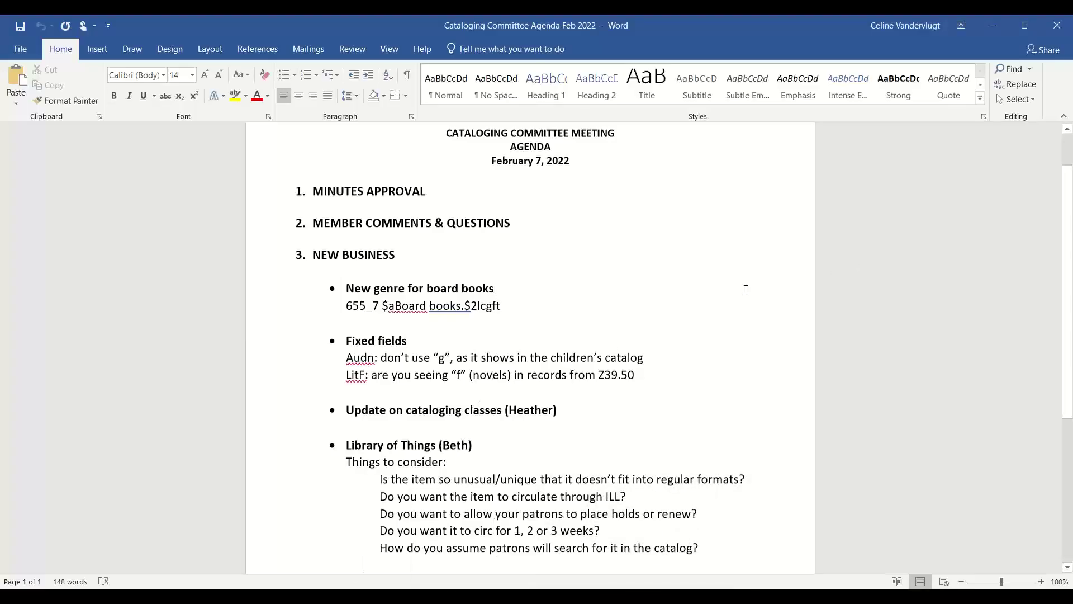
scroll(746, 290, "down", 3)
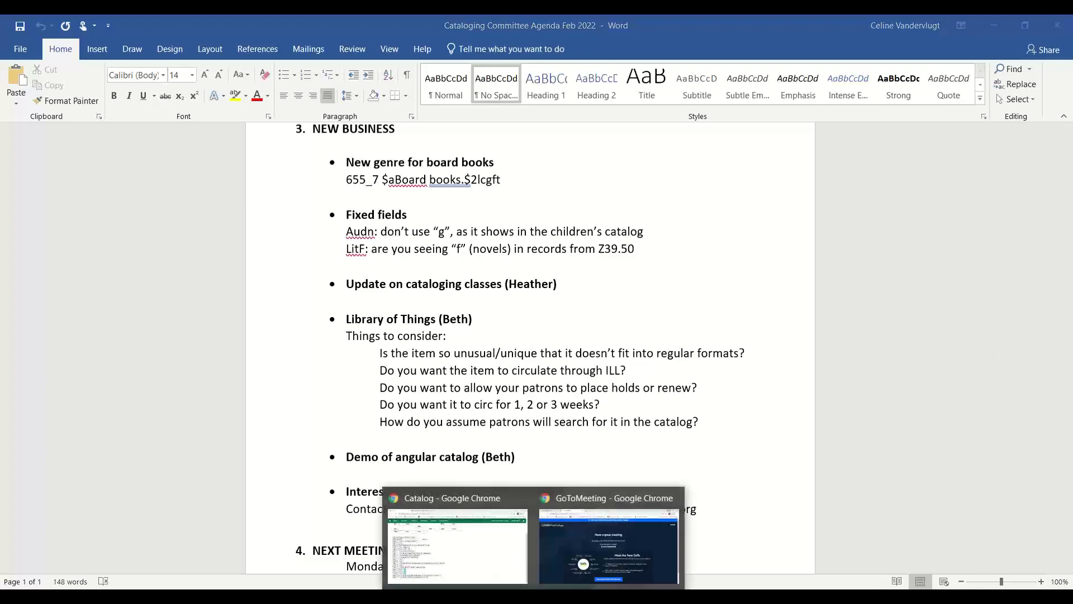
Return to the catalog in Chrome and open the experimental Staff Catalog from the Evergreen home page.
left_click(502, 574)
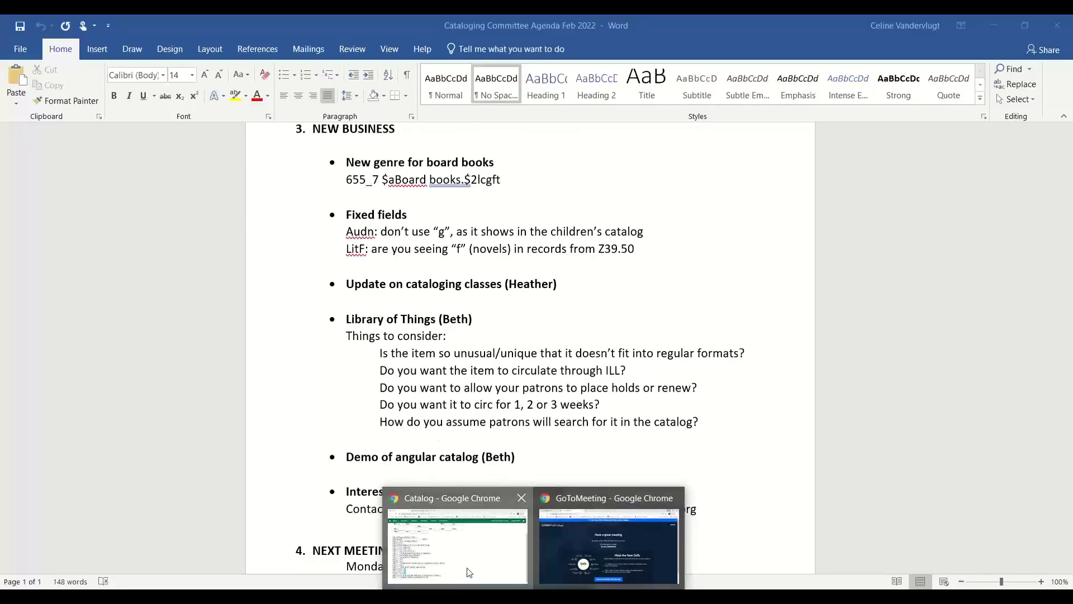
left_click(469, 572)
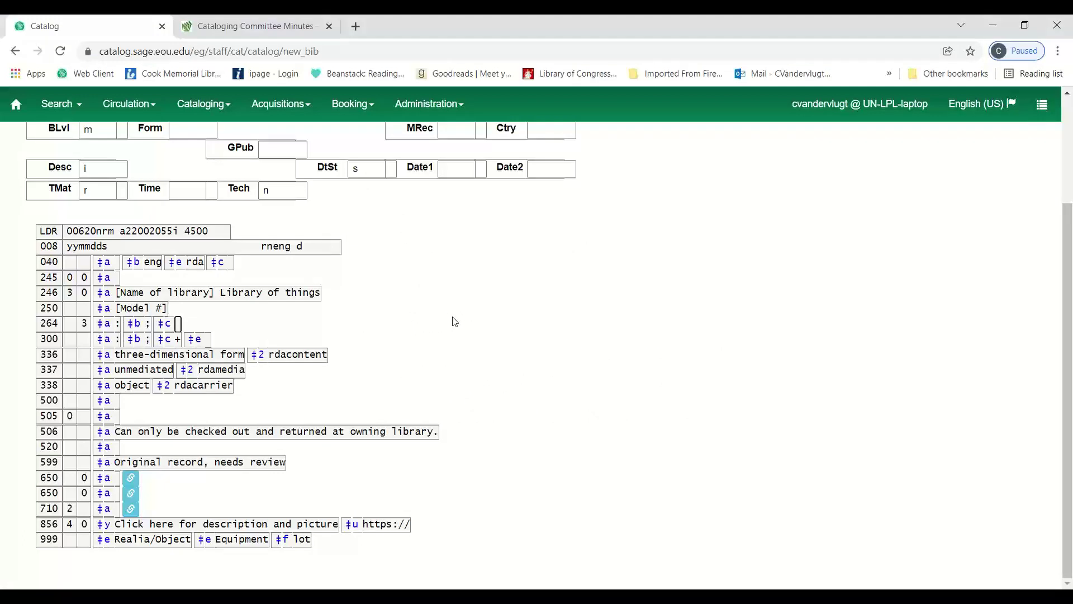
left_click(15, 107)
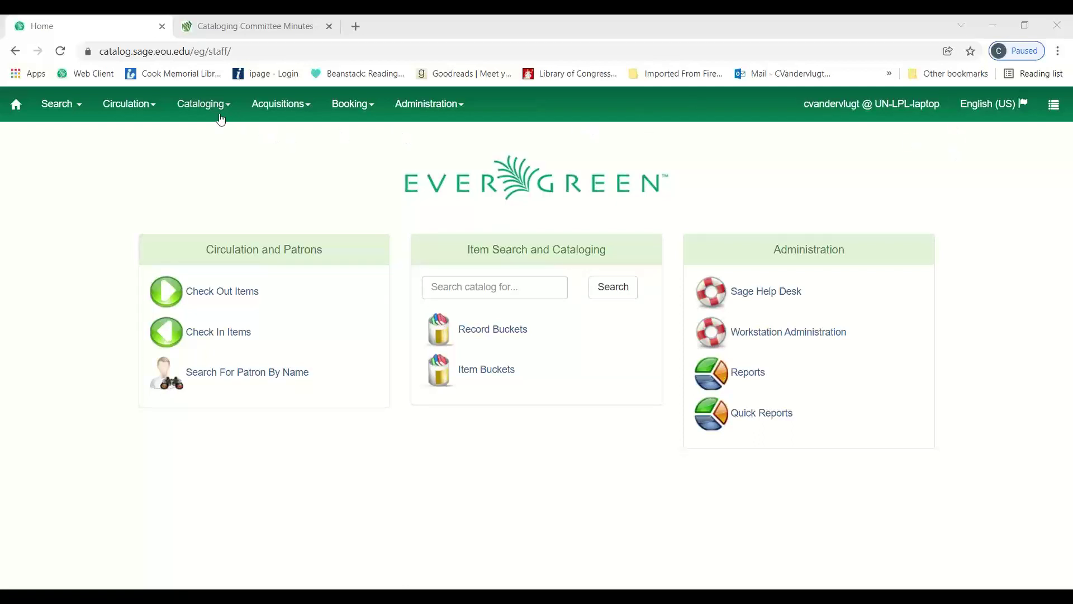
left_click(221, 116)
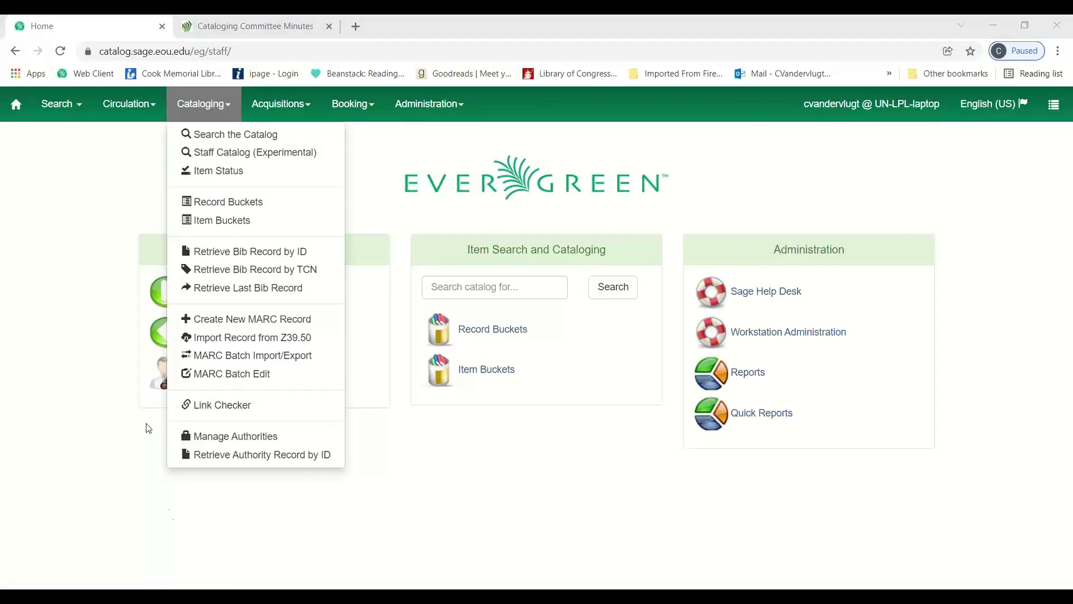
left_click(304, 155)
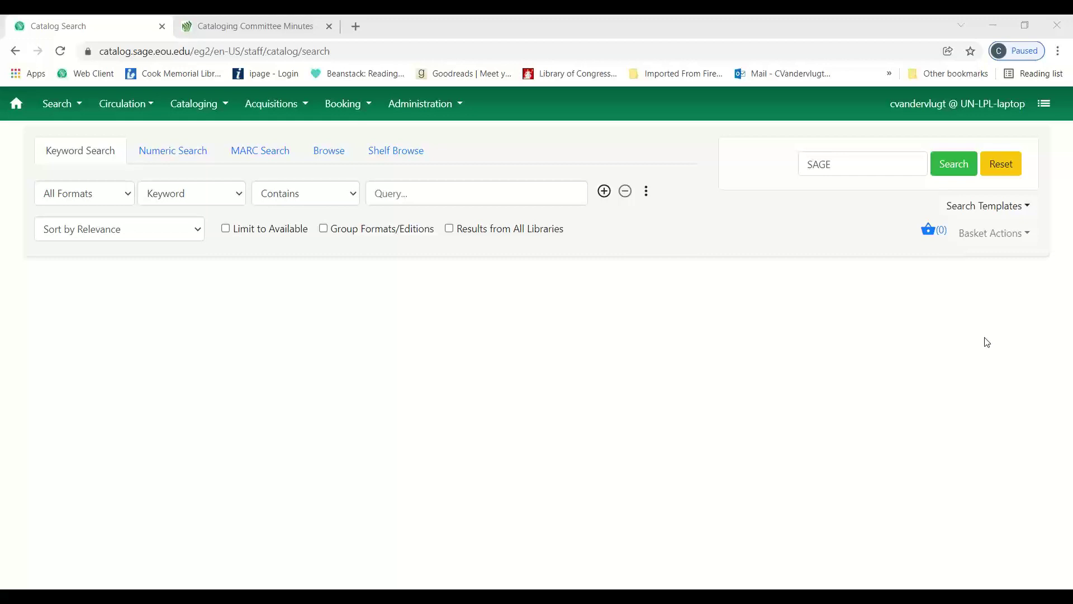
View the staff catalog's Numeric Search, MARC Search, Browse and Shelf Browse forms in turn.
left_click(185, 160)
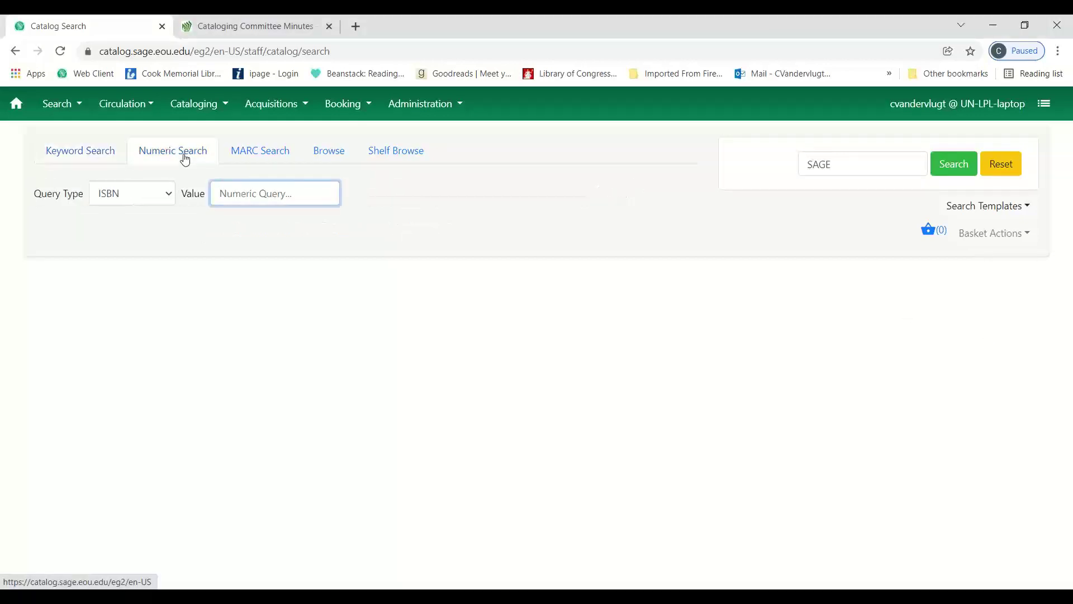
left_click(272, 162)
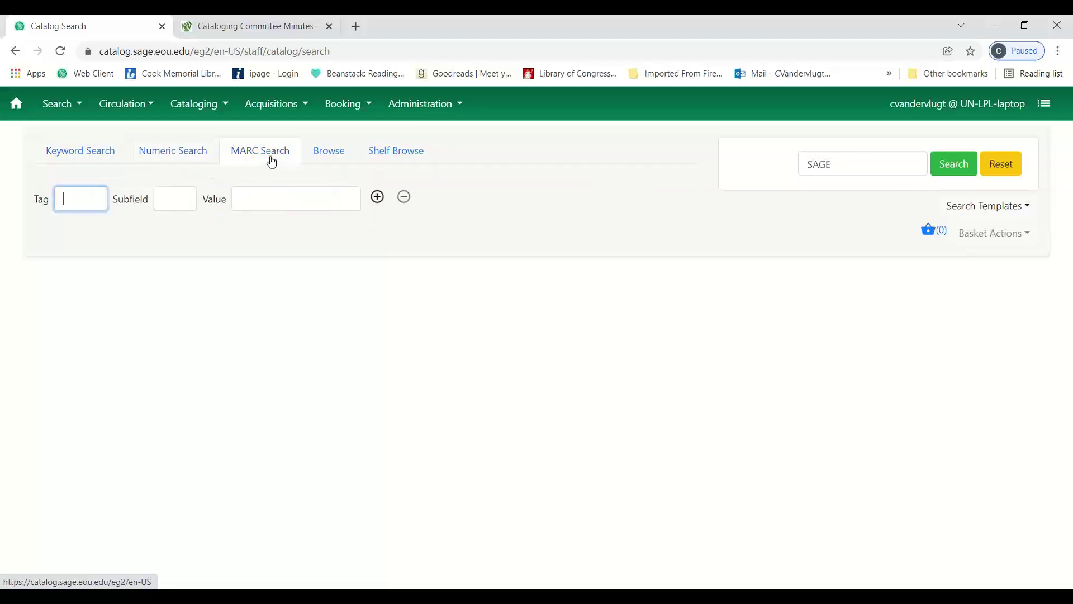
left_click(330, 154)
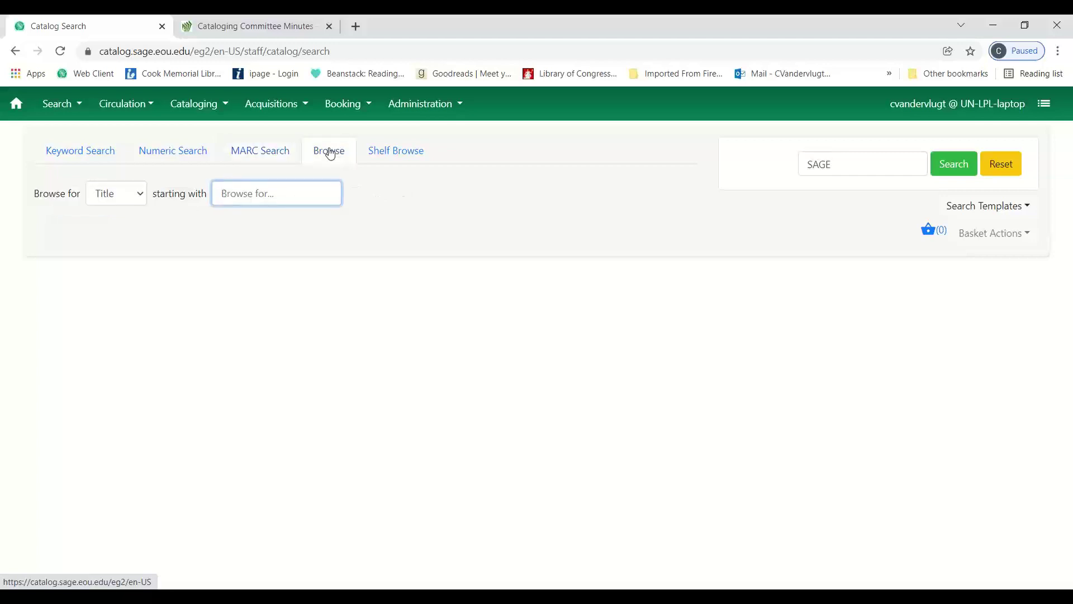
left_click(383, 159)
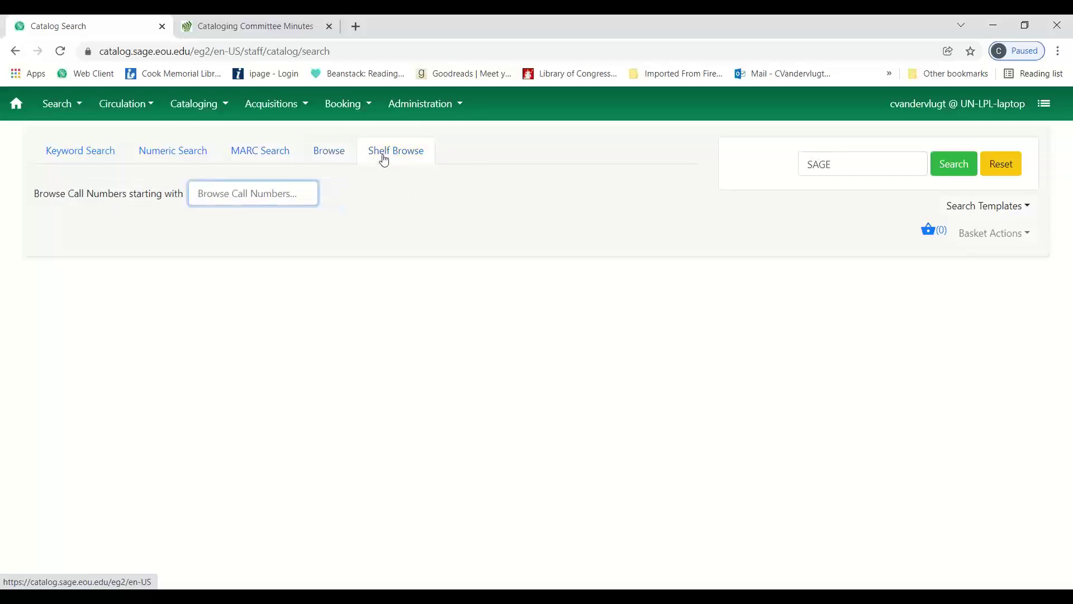
View the traditional catalog's advanced search for comparison and reopen the experimental Staff Catalog.
left_click(66, 110)
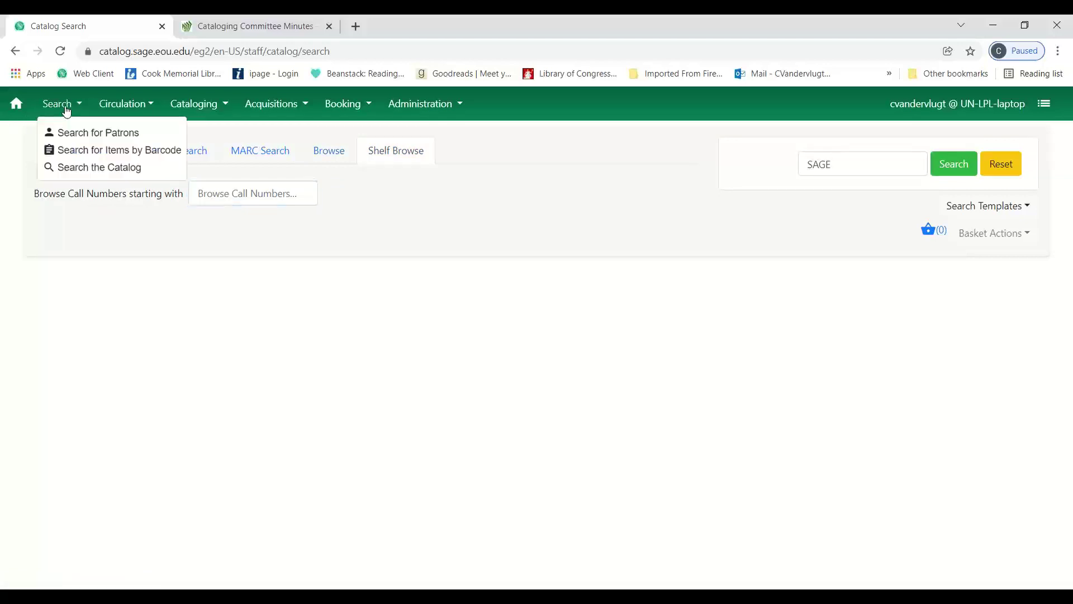
left_click(68, 169)
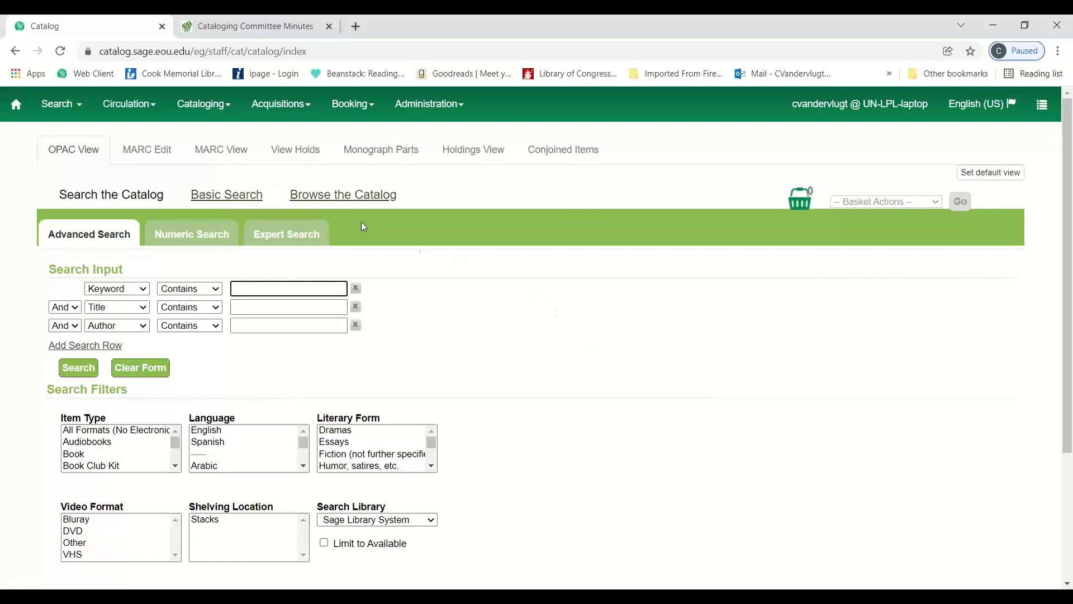
left_click(200, 112)
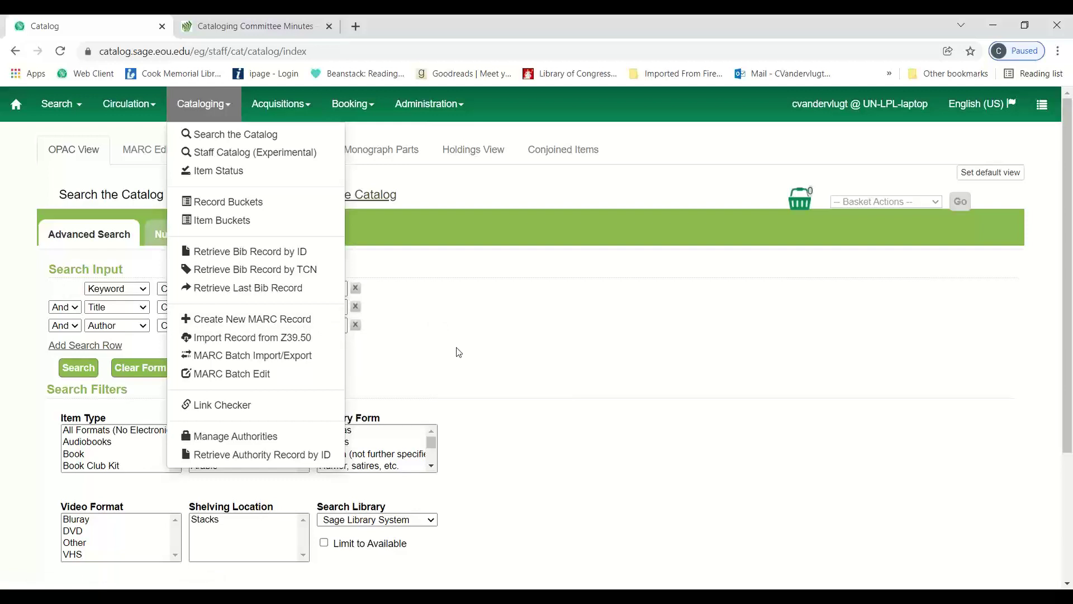
left_click(297, 149)
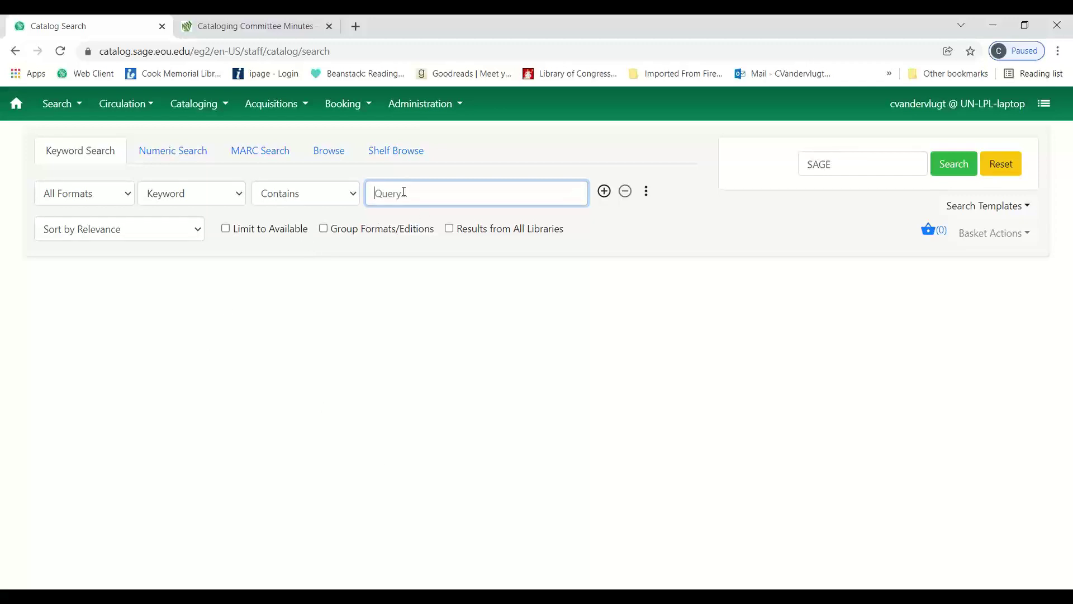
Add a blank second query row and run a keyword search for "vampires" across SAGE.
type("vampires")
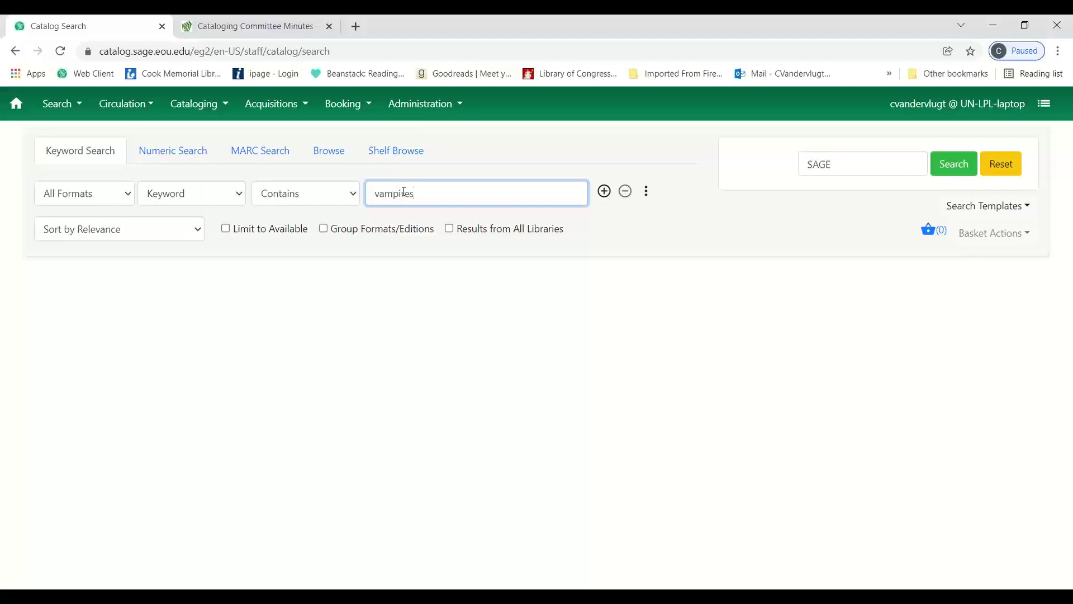
left_click(604, 192)
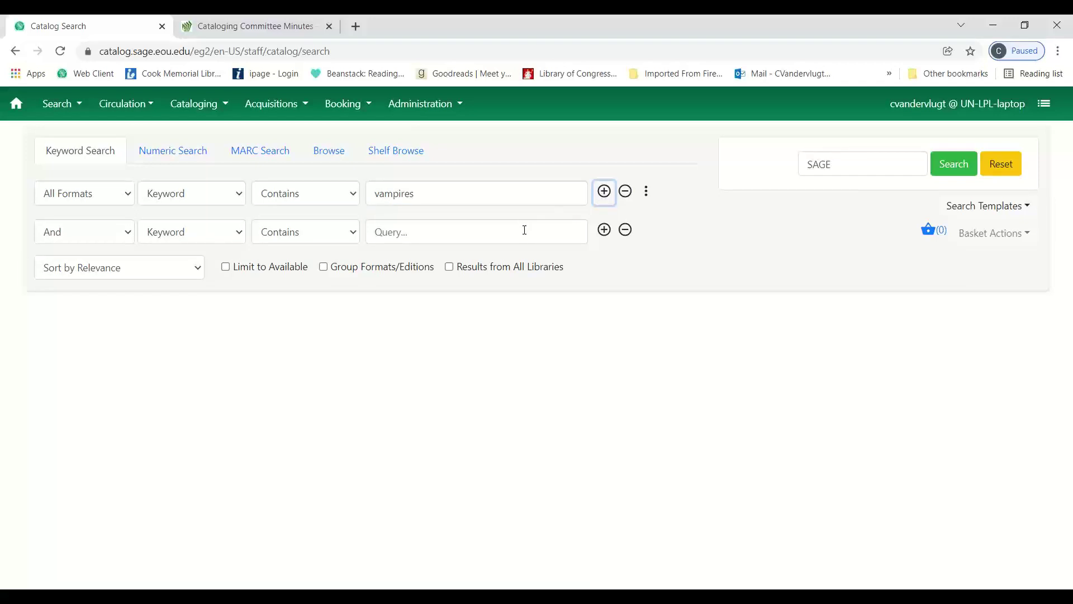
left_click(524, 231)
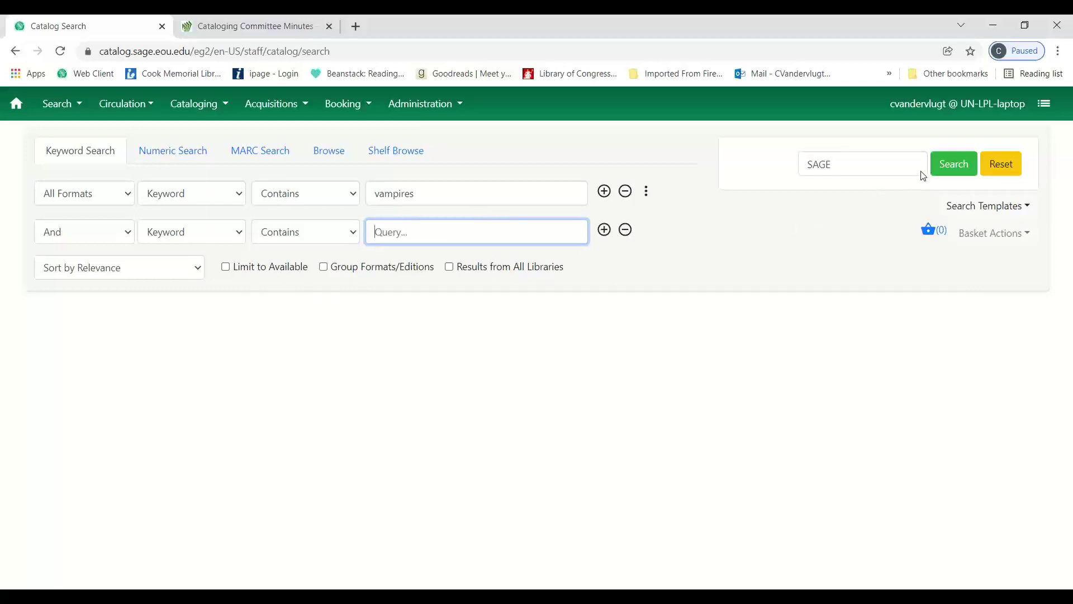
left_click(942, 165)
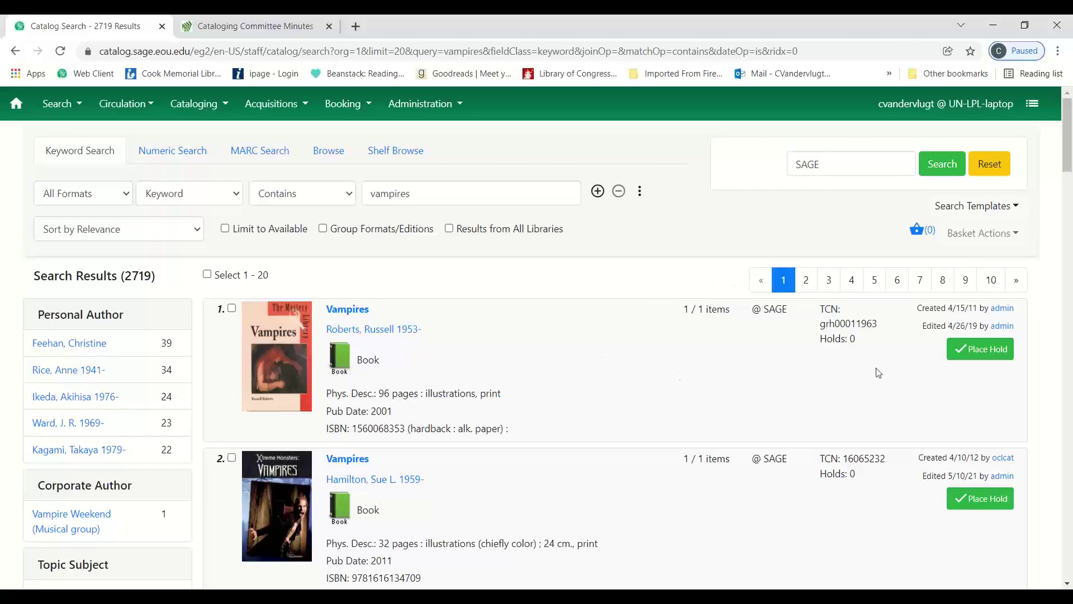
Look through the first page of the vampires search results and return to its beginning.
left_click(959, 349)
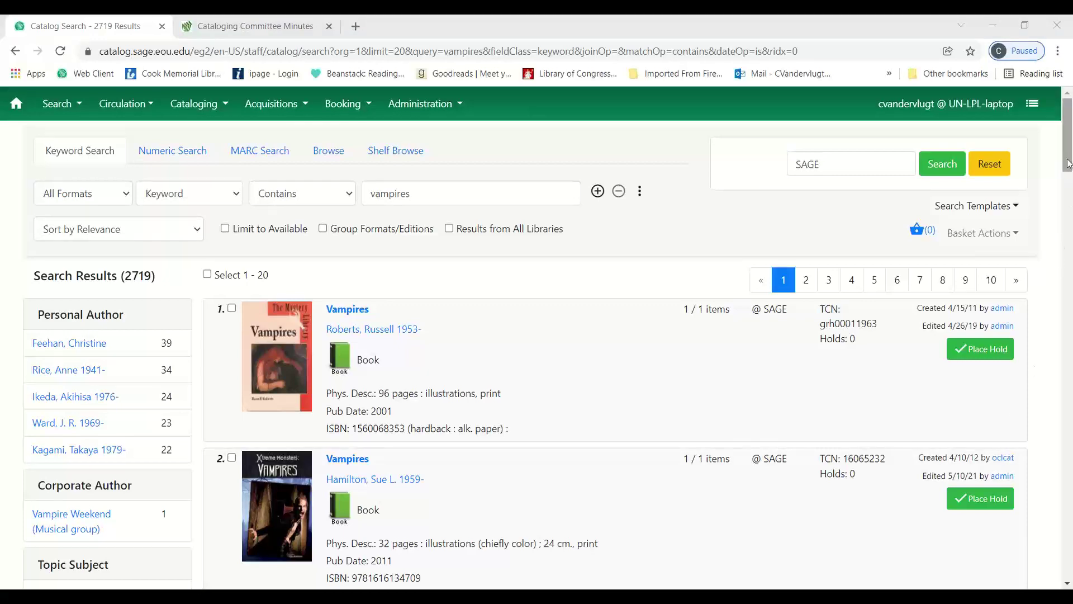
left_click_drag(1069, 163, 1023, 455)
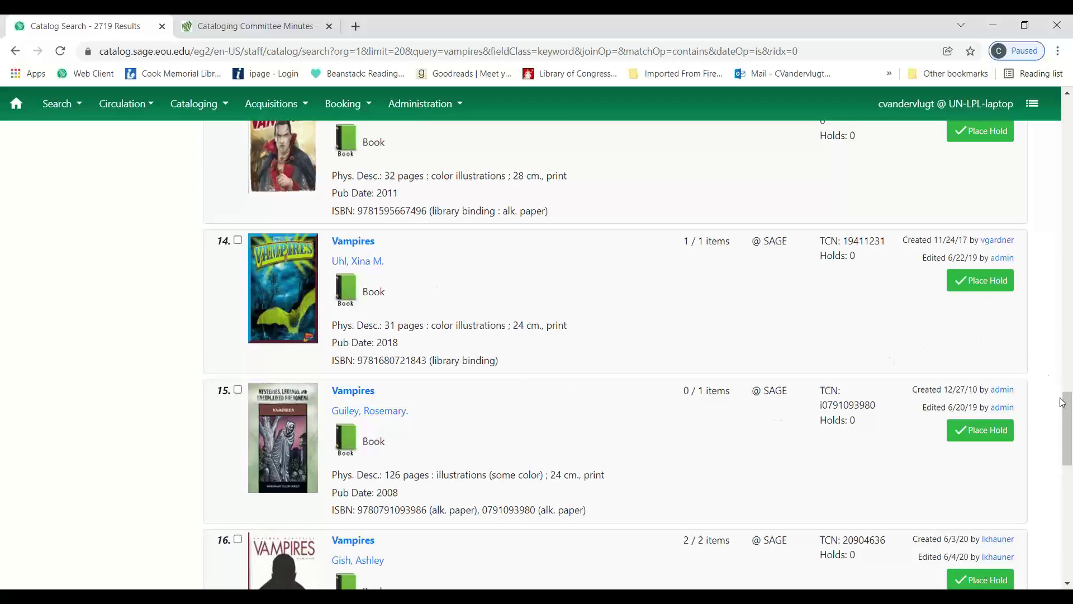
left_click_drag(1067, 428, 1069, 31)
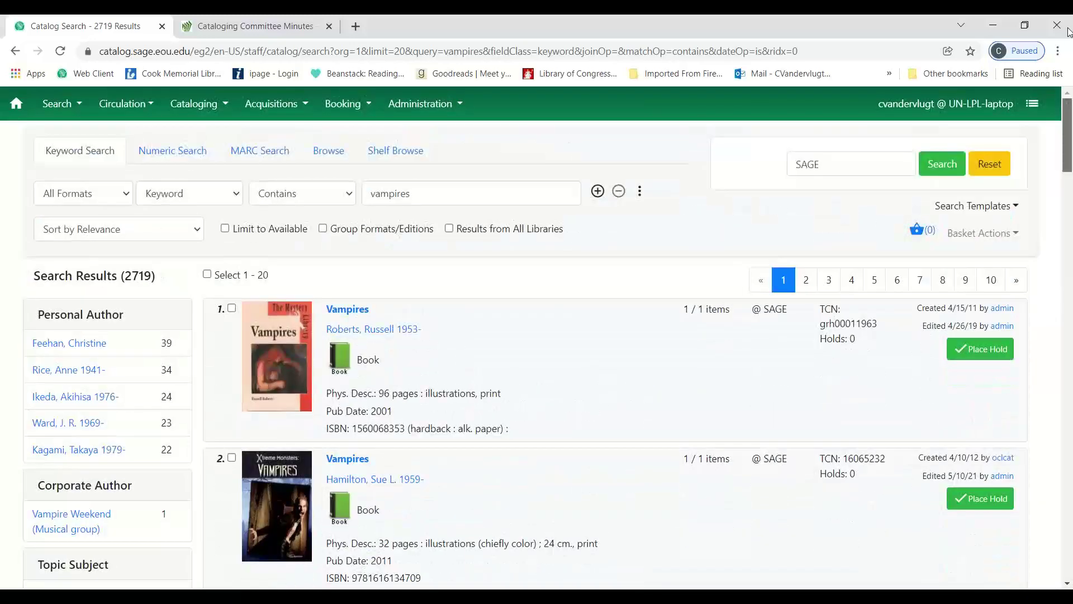
Change the search to Author contains "austen, jane" and run it.
left_click(197, 201)
left_click(190, 254)
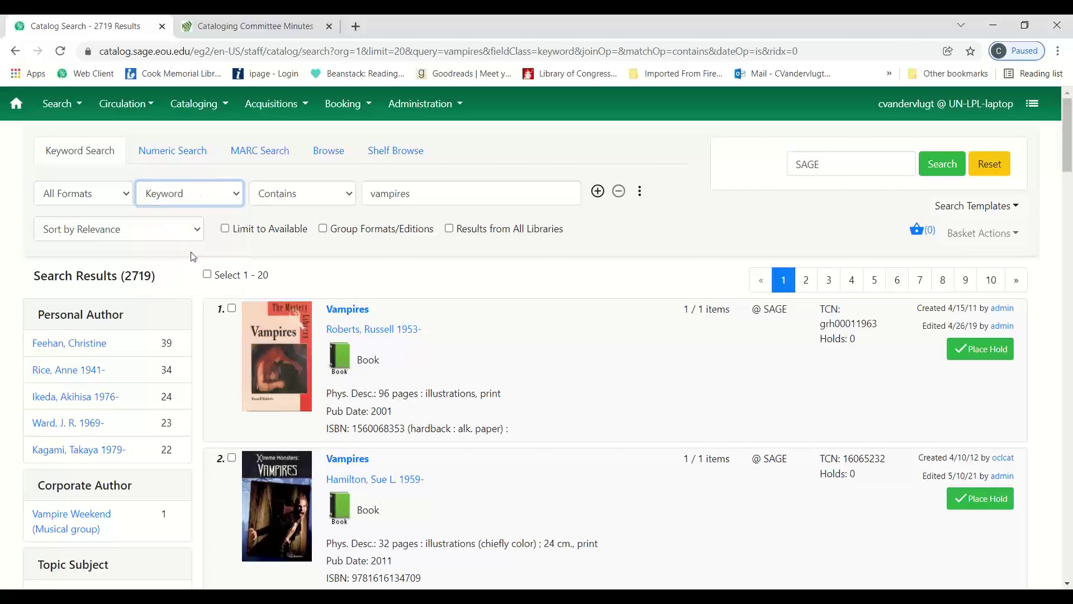
left_click(414, 193)
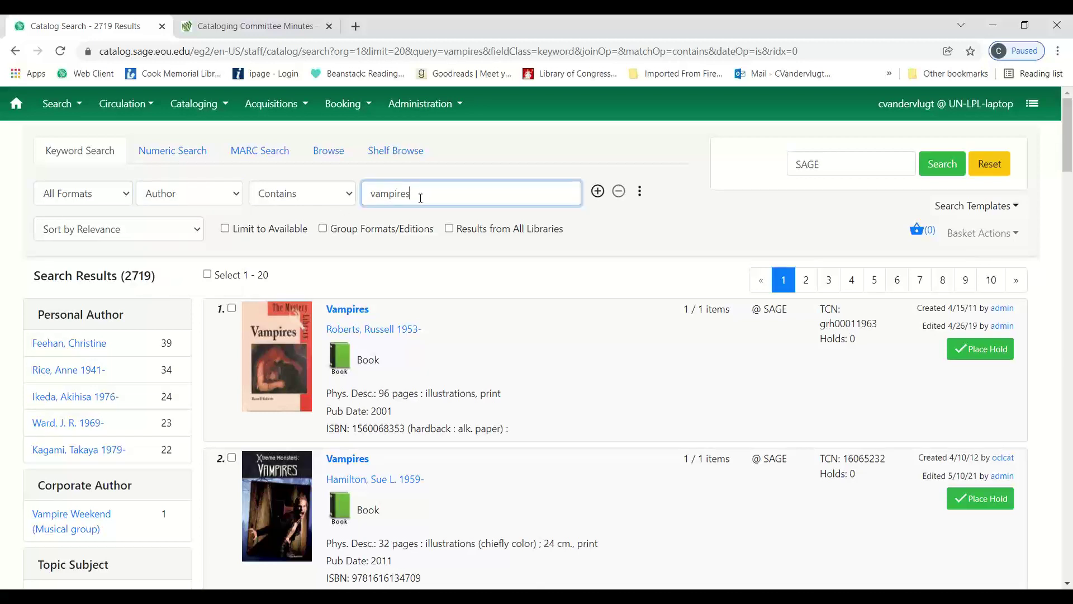
left_click_drag(419, 195, 346, 201)
type("austen, jane")
key("Return")
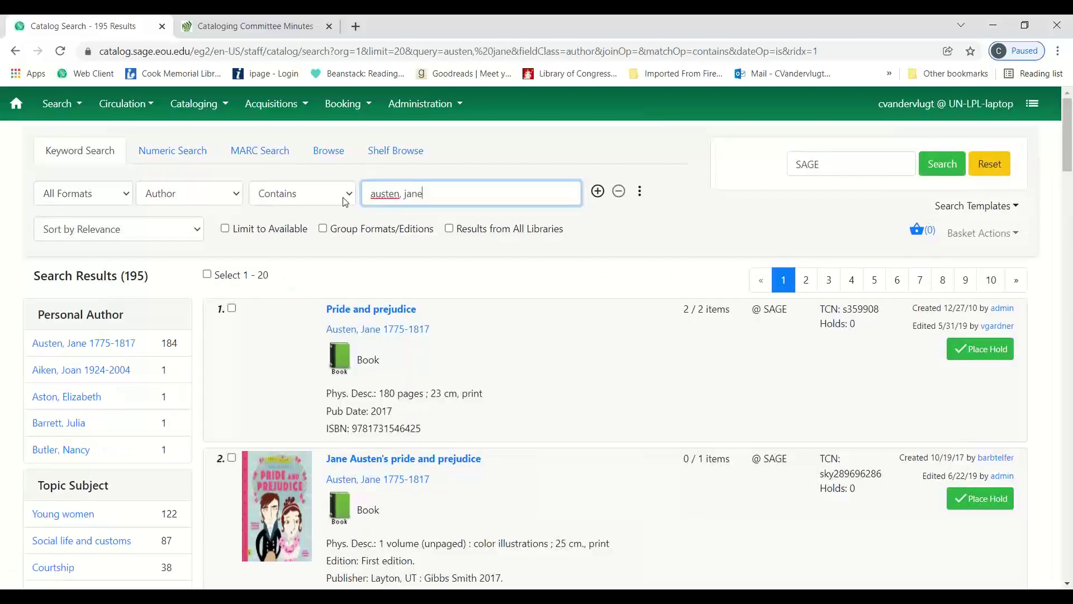
Open the first Pride and prejudice record, examine its summary and item table, and view it in the public catalog.
left_click(350, 313)
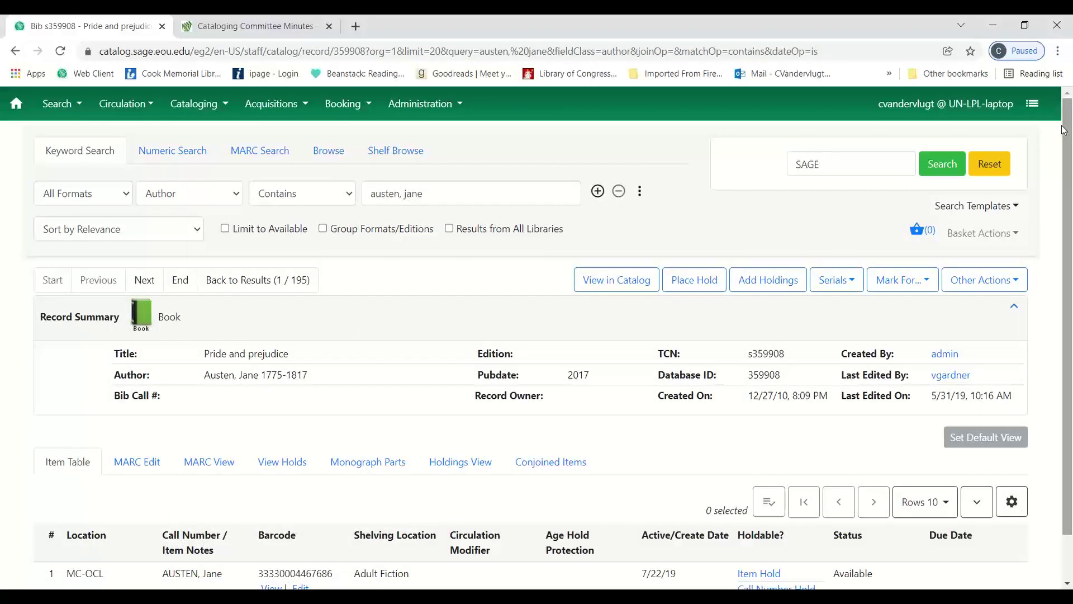
left_click_drag(1064, 129, 1066, 302)
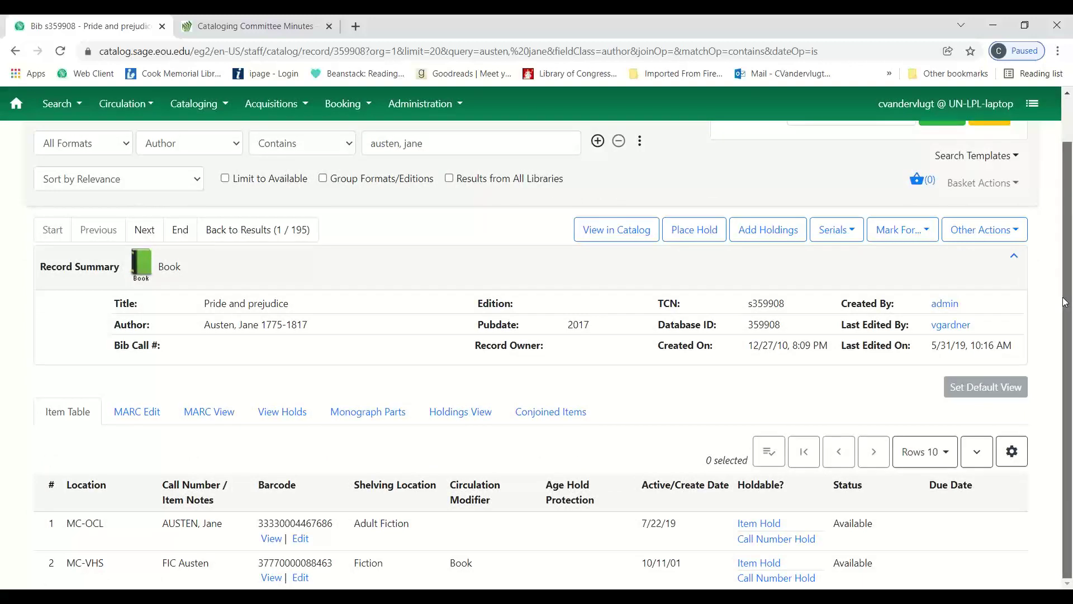
left_click_drag(1068, 190, 1060, 264)
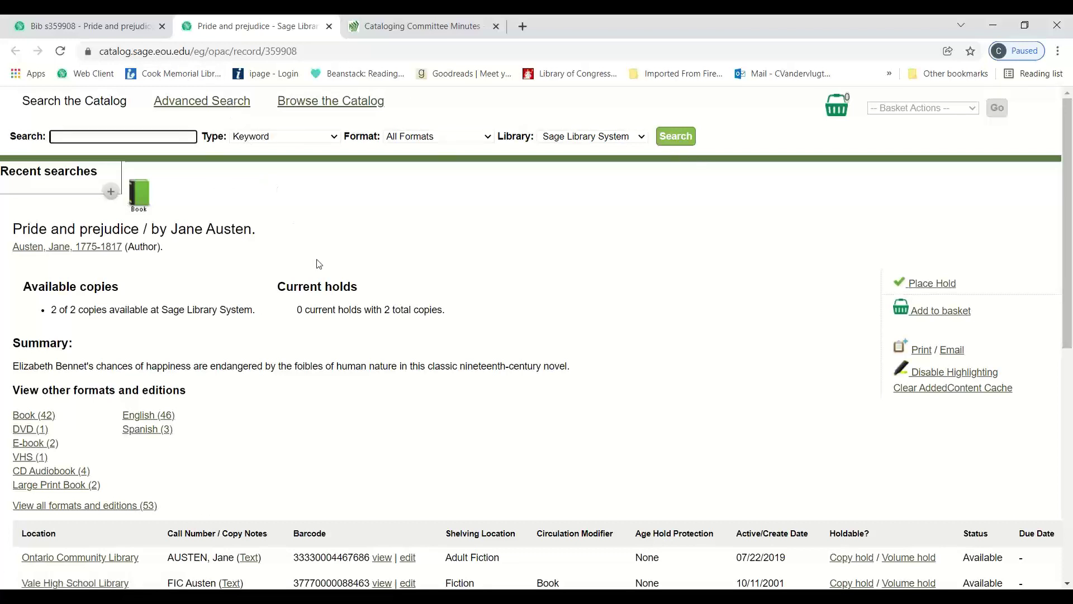
Go back to the Jane Austen results in the staff catalog and look through the listed titles and facets.
left_click(102, 34)
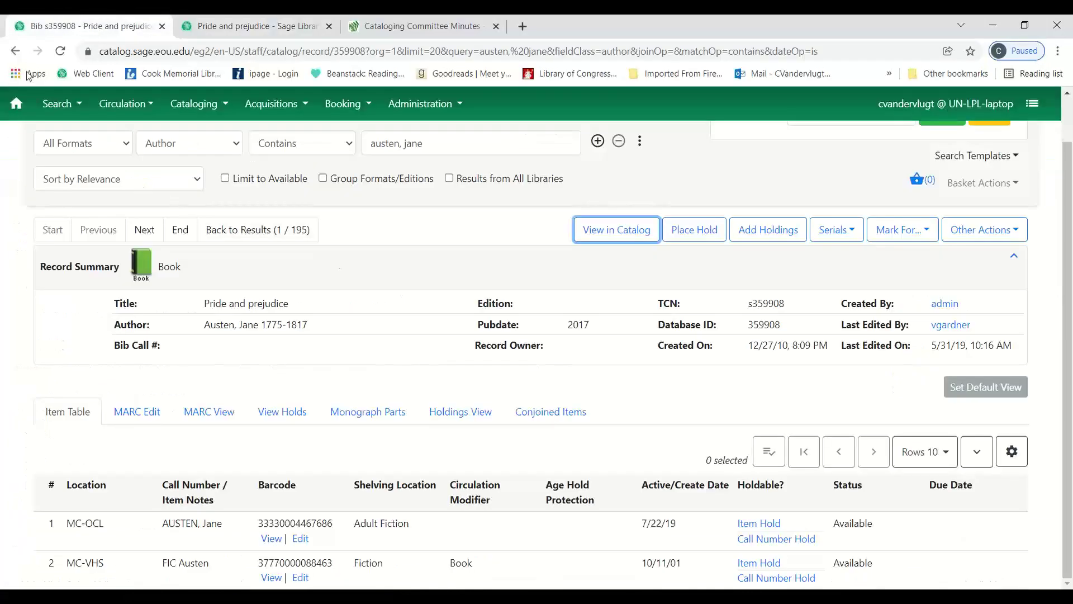
left_click(15, 51)
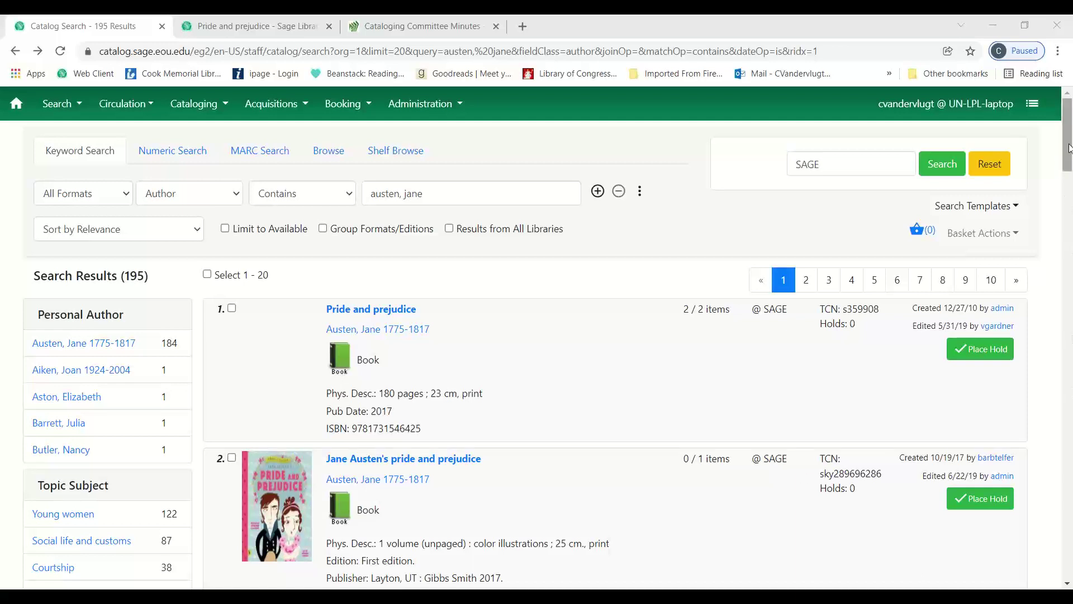
scroll(1070, 197, "down", 6)
scroll(1072, 197, "down", 7)
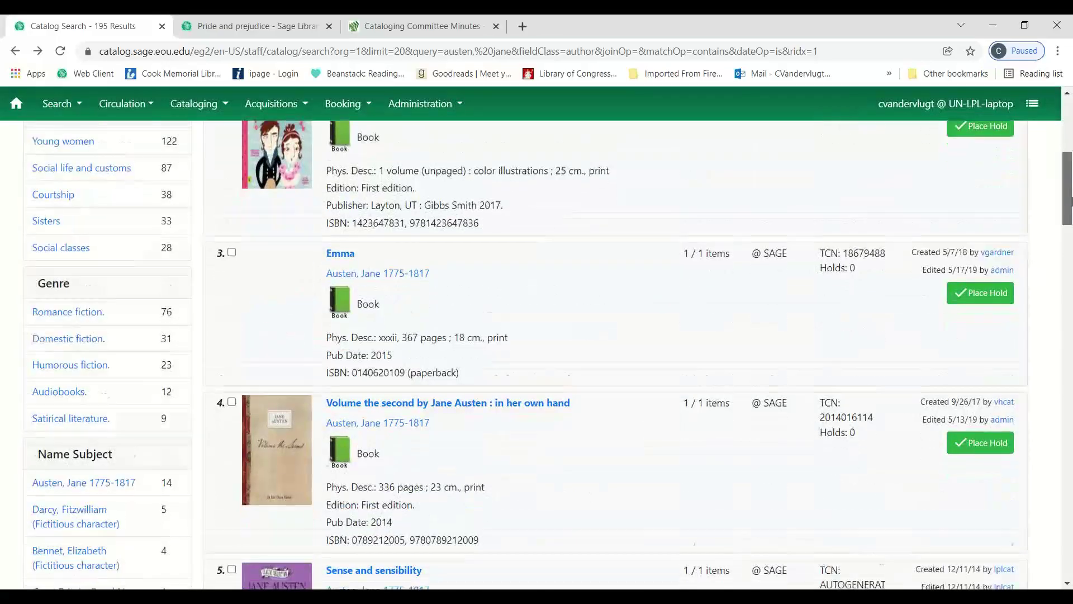
scroll(1070, 244, "up", 15)
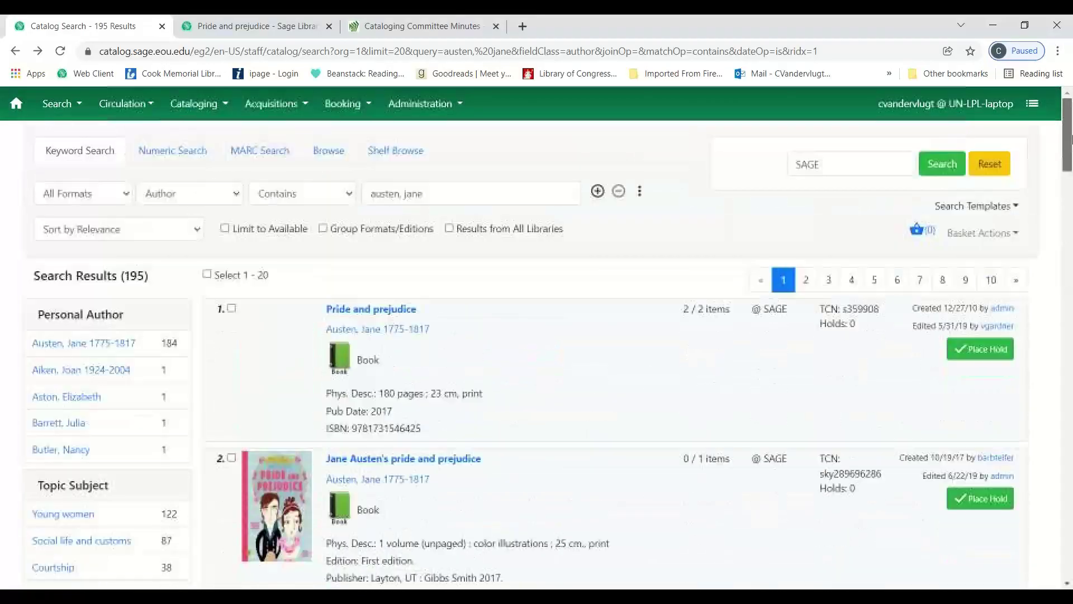
scroll(1067, 199, "down", 6)
scroll(1067, 198, "up", 5)
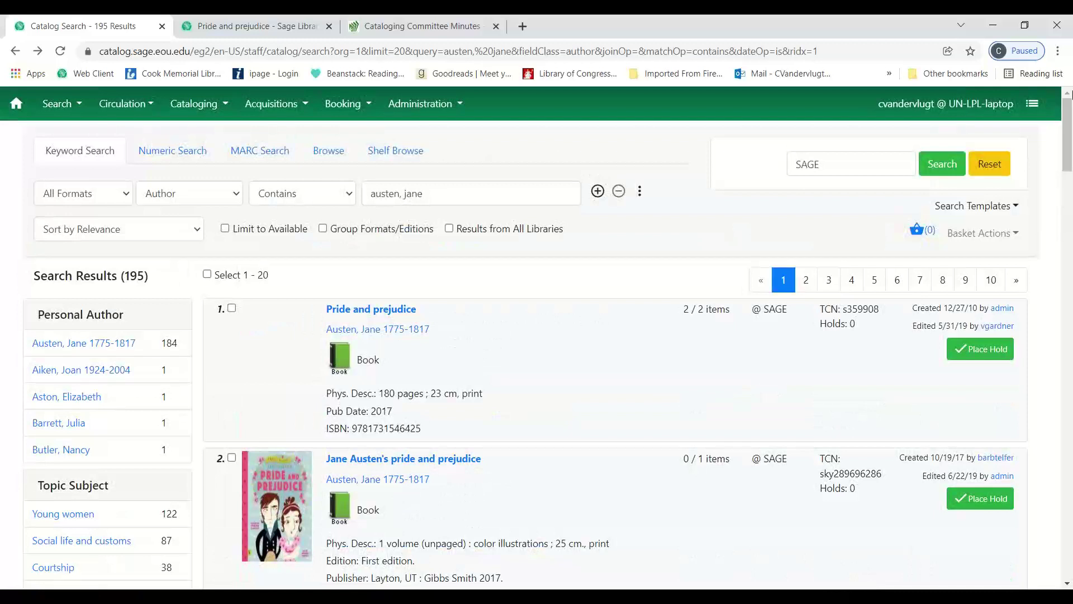